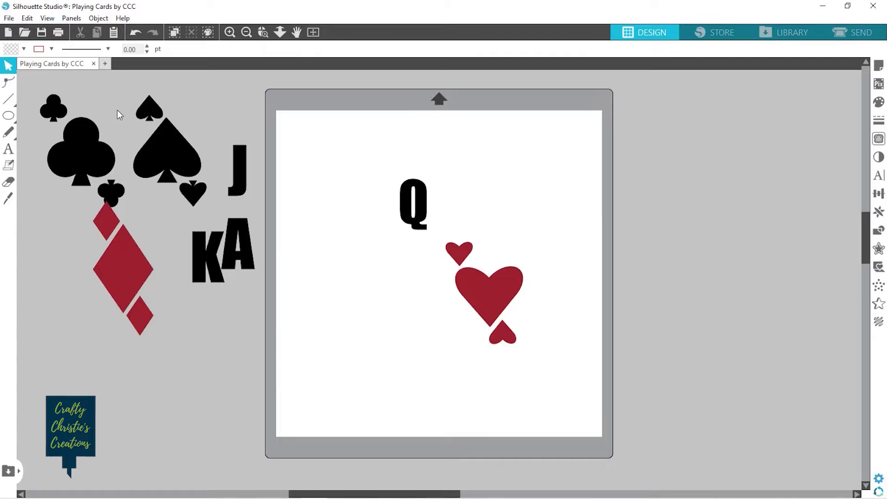
Draw a rounded rectangle about 3.89 in wide by 5.91 in high over the Q on the mat and fill it with grey.
click(8, 115)
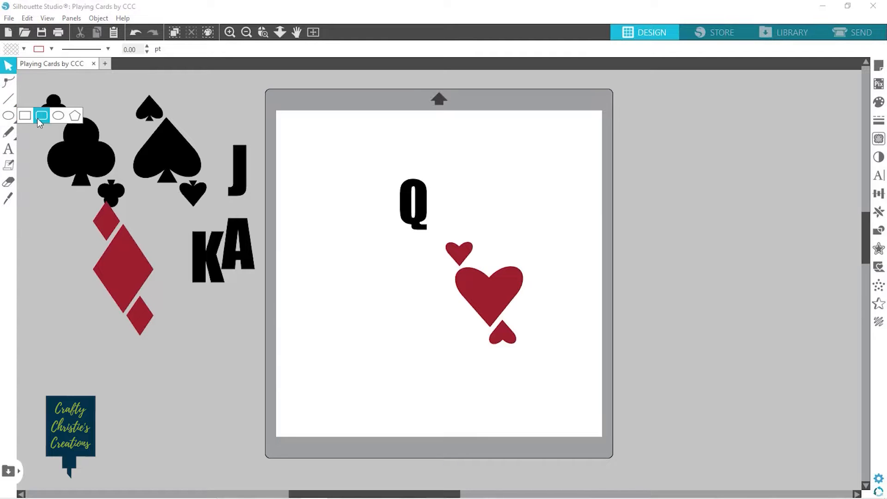
click(41, 116)
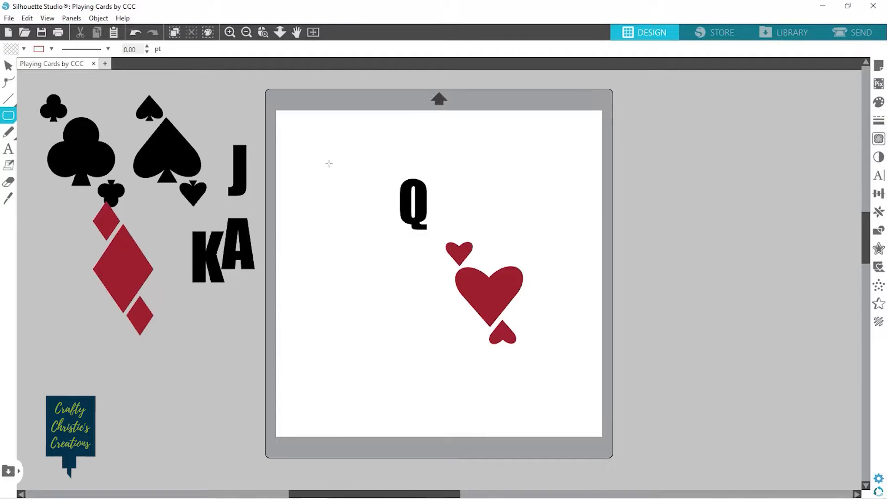
drag(328, 164, 435, 324)
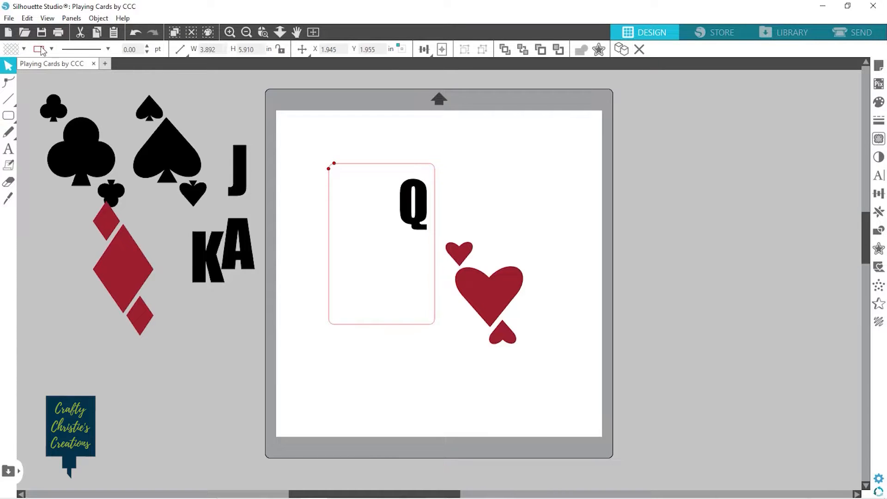
click(23, 49)
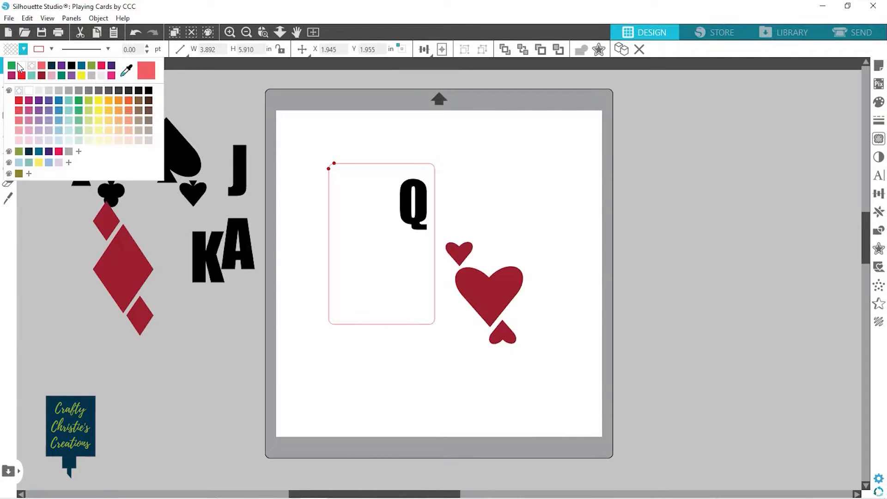
click(92, 76)
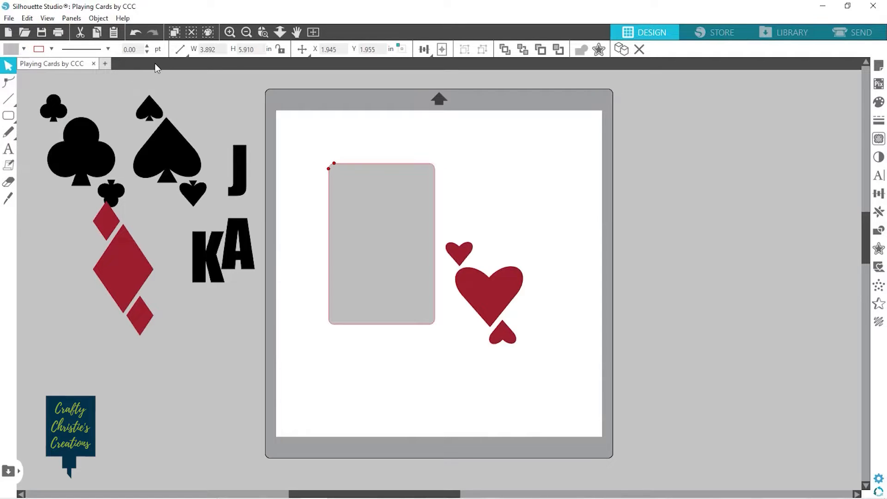
double_click(257, 50)
text(4)
double_click(221, 49)
text(3)
key(Tab)
click(477, 166)
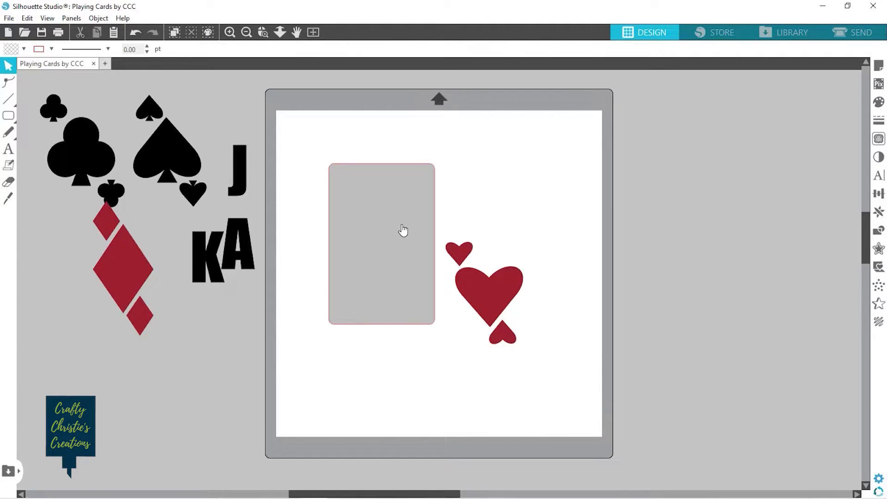
Move the grey card shape over the Q and the hearts and send it to the back.
drag(432, 218, 469, 207)
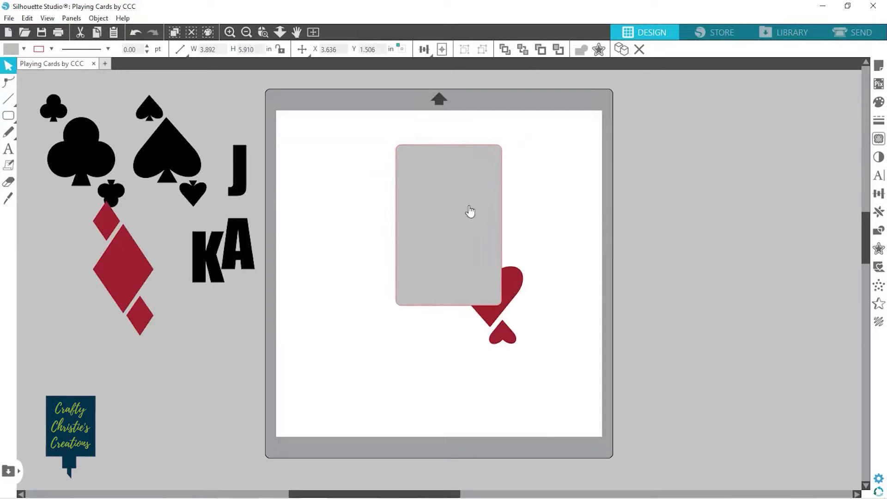
click(522, 50)
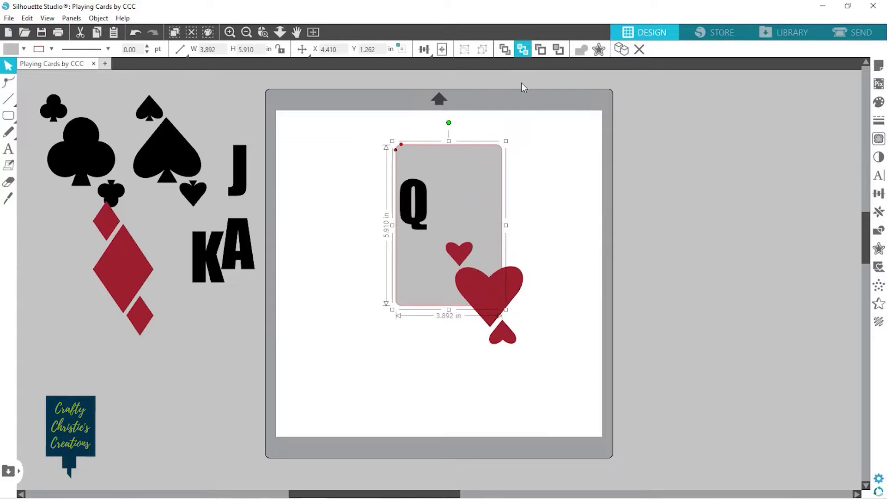
click(550, 254)
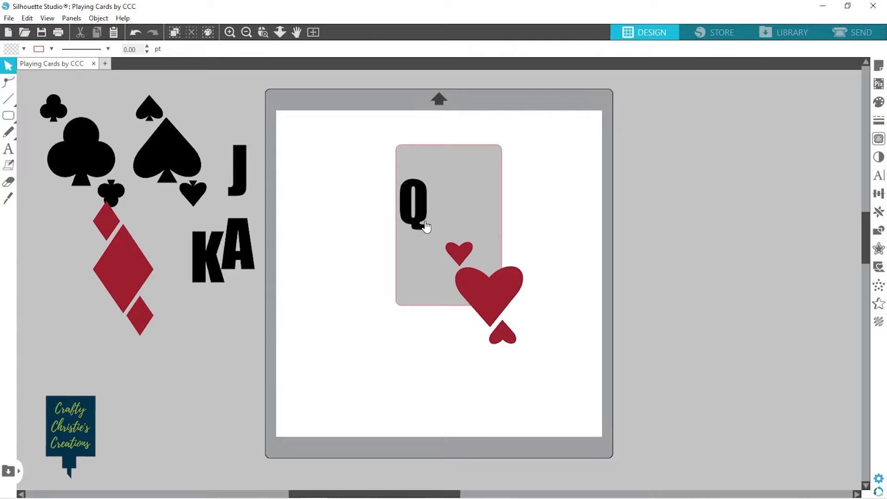
Move the grey card into the mat's lower-left area and convert it to a path.
drag(422, 224, 329, 326)
right_click(329, 330)
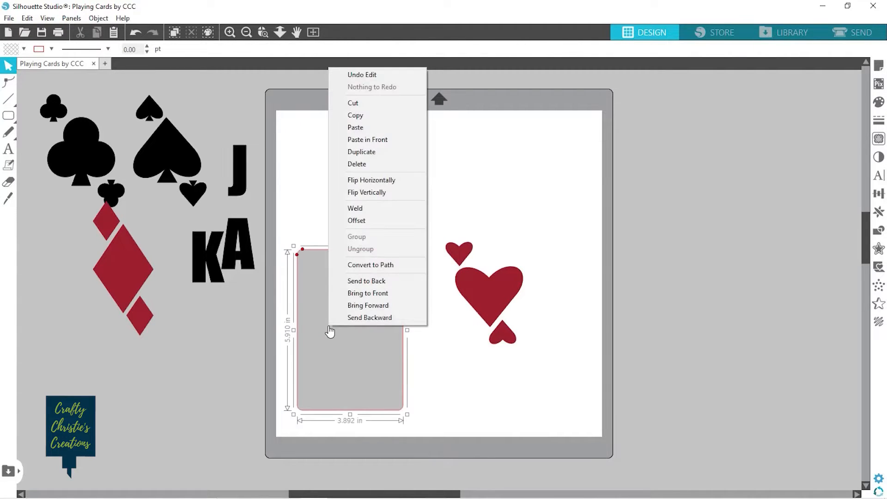
click(369, 266)
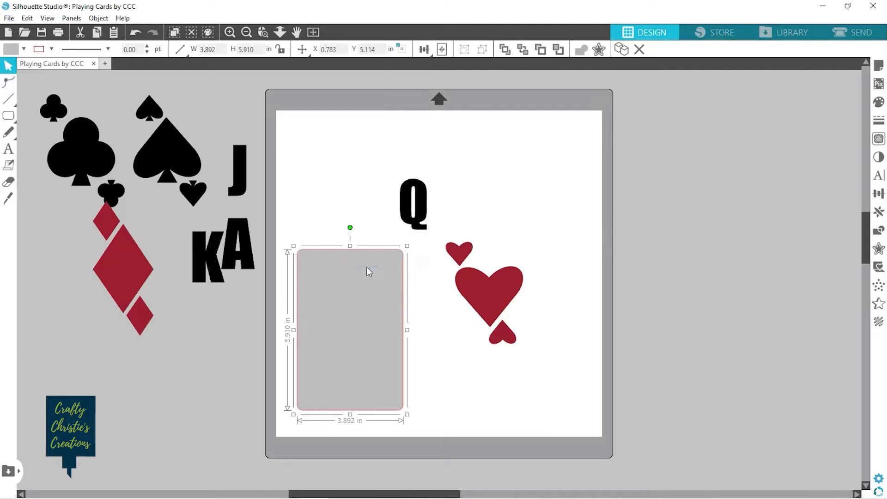
click(434, 365)
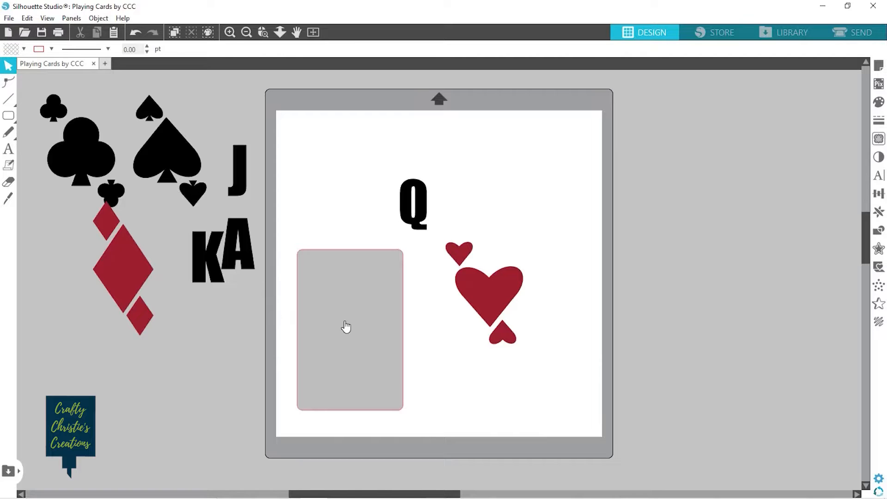
Shrink the Q to about 0.69 in high and release the compound path of the red hearts.
click(420, 204)
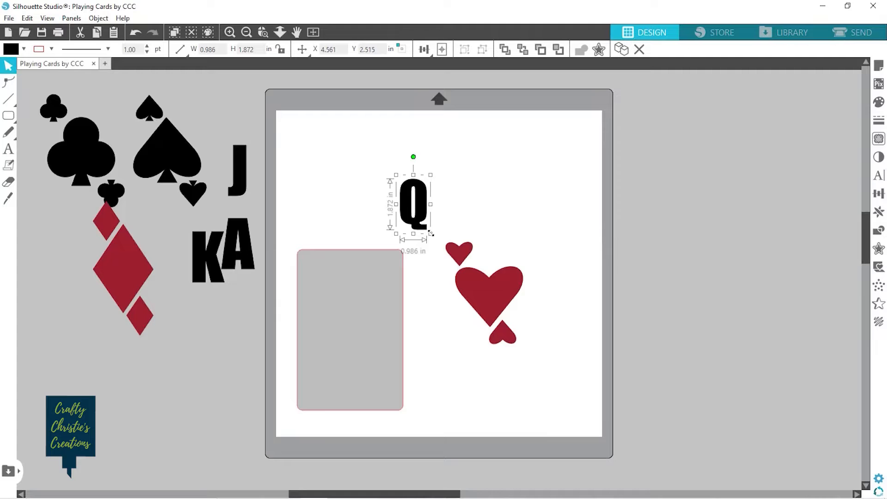
drag(430, 234, 416, 202)
click(473, 289)
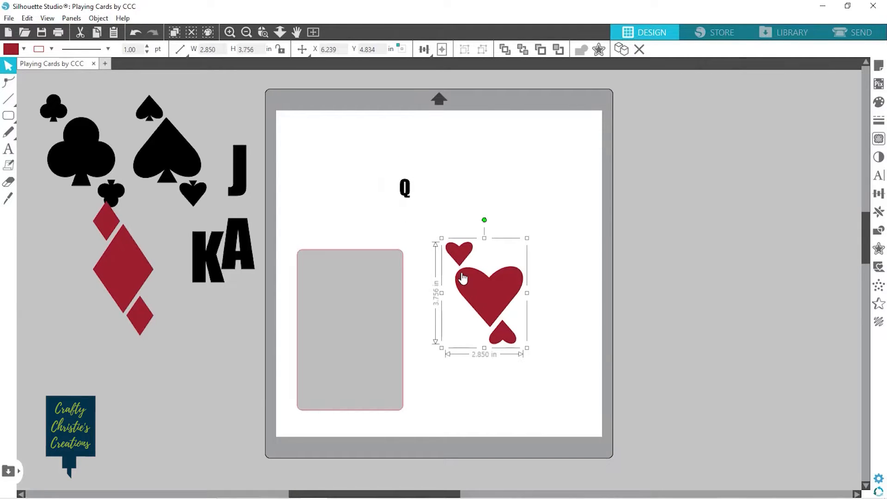
right_click(487, 287)
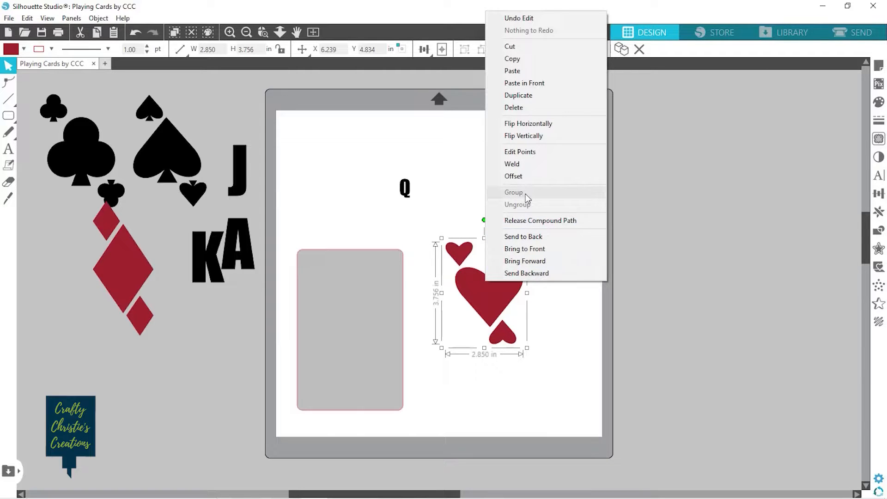
click(532, 220)
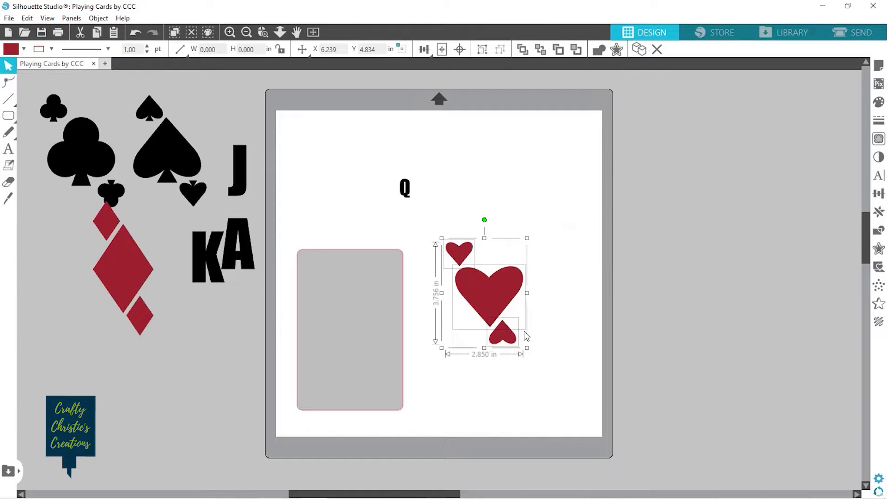
click(518, 379)
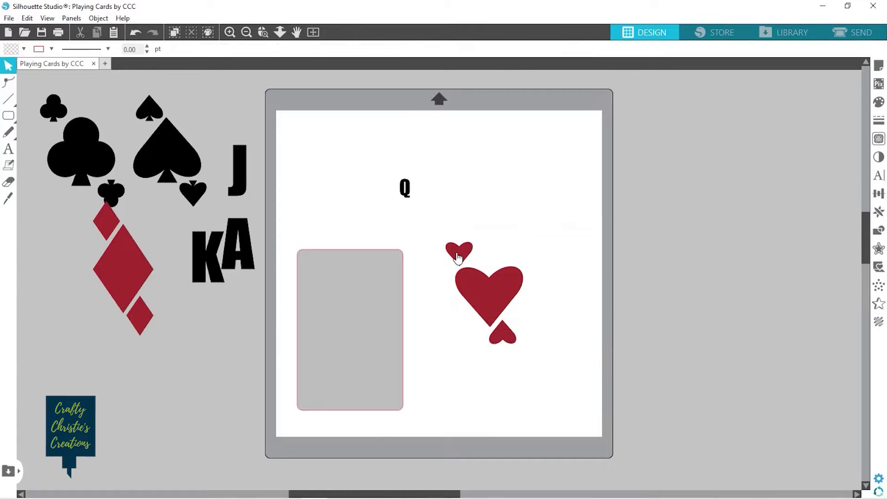
Place the upright small heart in the card's upper-left corner and the upside-down one in its lower-right corner.
drag(458, 257, 317, 270)
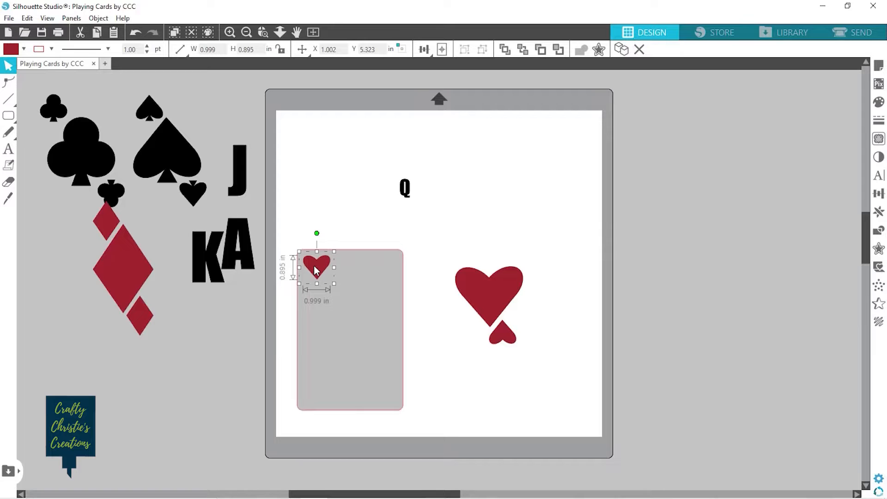
drag(316, 270, 317, 271)
drag(503, 341, 382, 399)
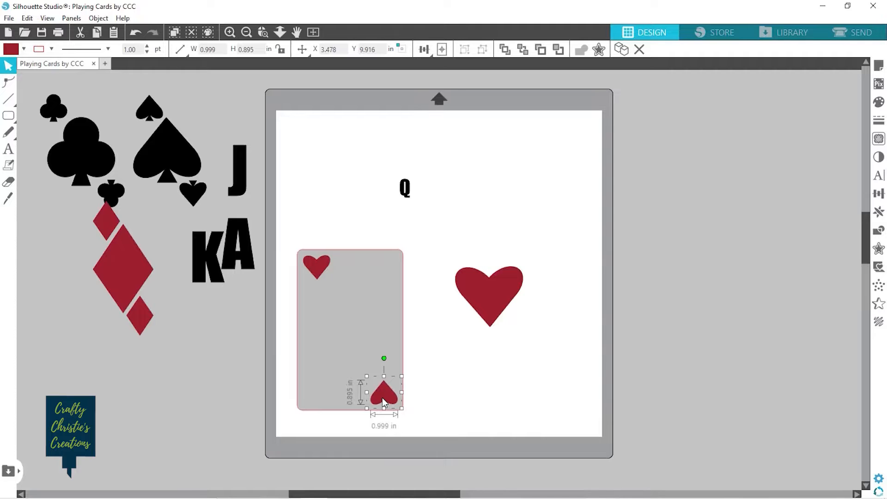
click(435, 333)
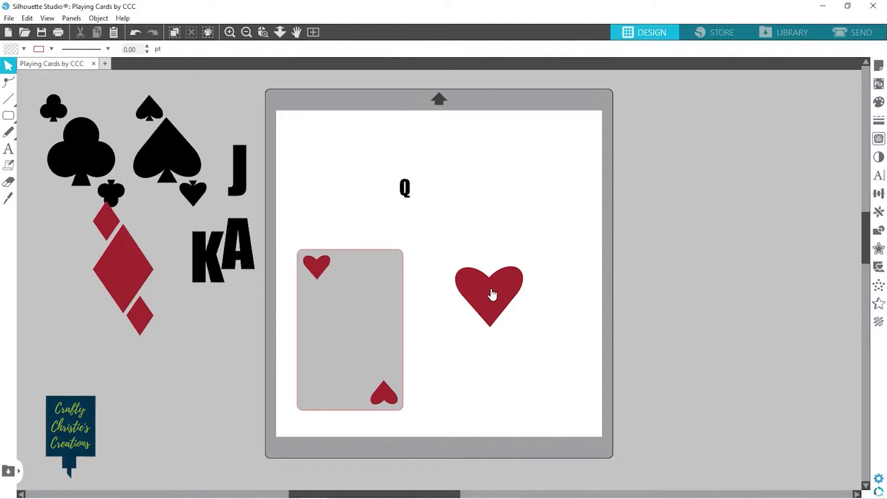
Move the large heart onto the card and align the two on their centers.
drag(493, 295, 353, 322)
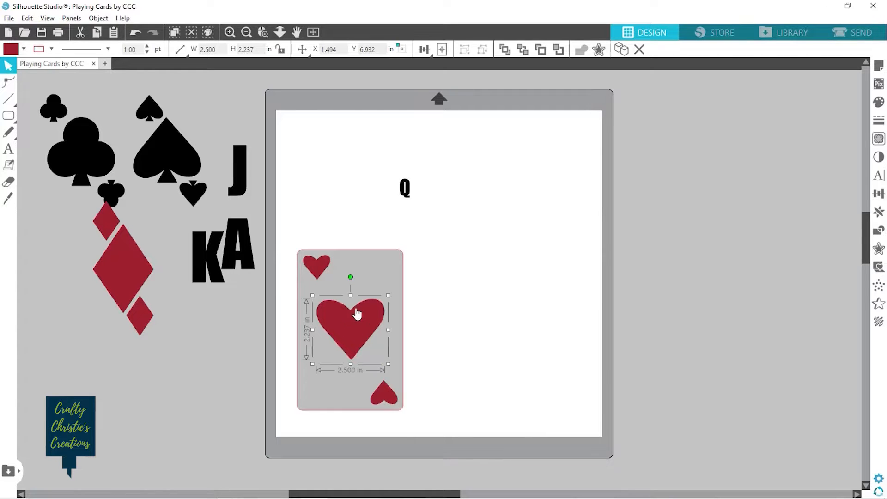
shift+click(372, 275)
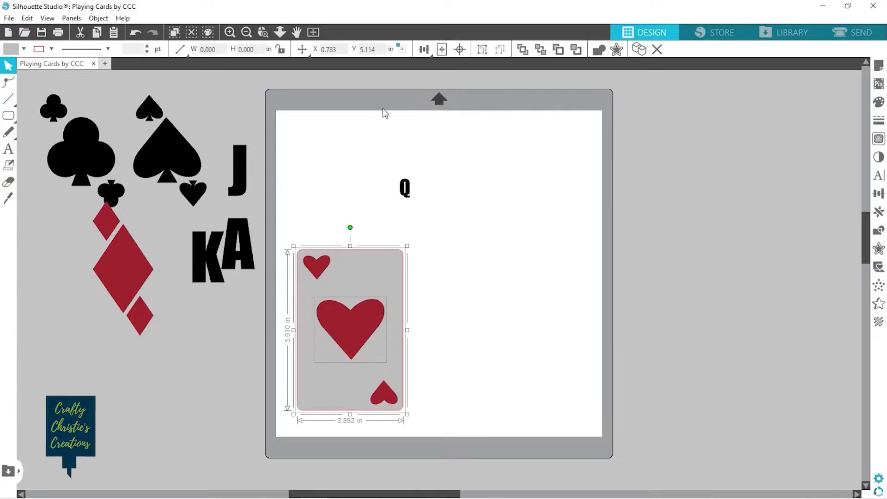
click(424, 49)
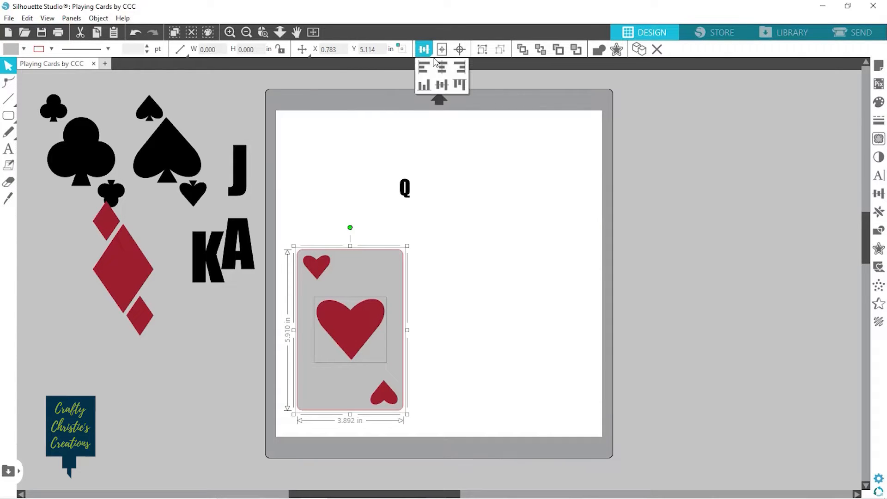
click(460, 49)
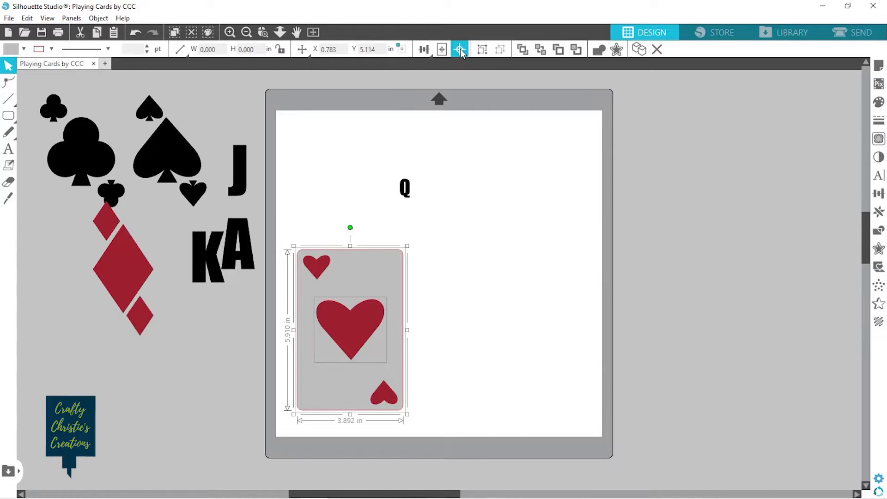
click(465, 314)
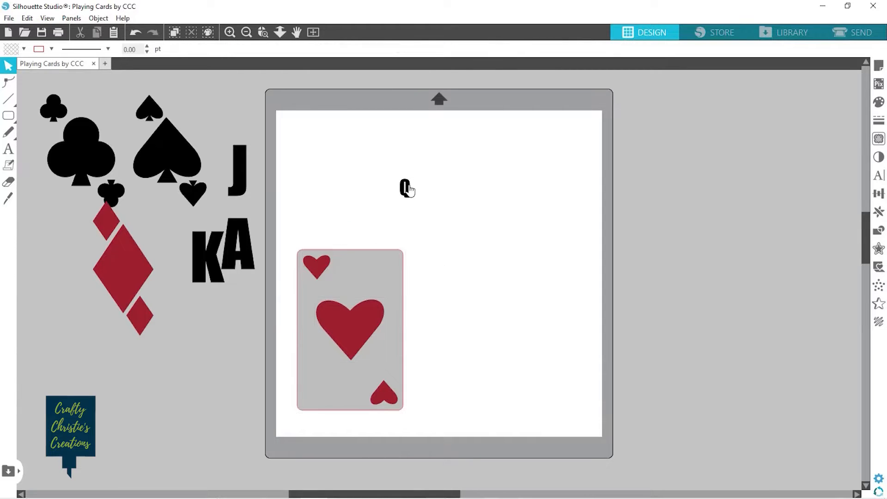
Place the Q in the card's upper-left corner with the small heart beneath it, and center the two horizontally.
drag(409, 189, 319, 282)
click(440, 276)
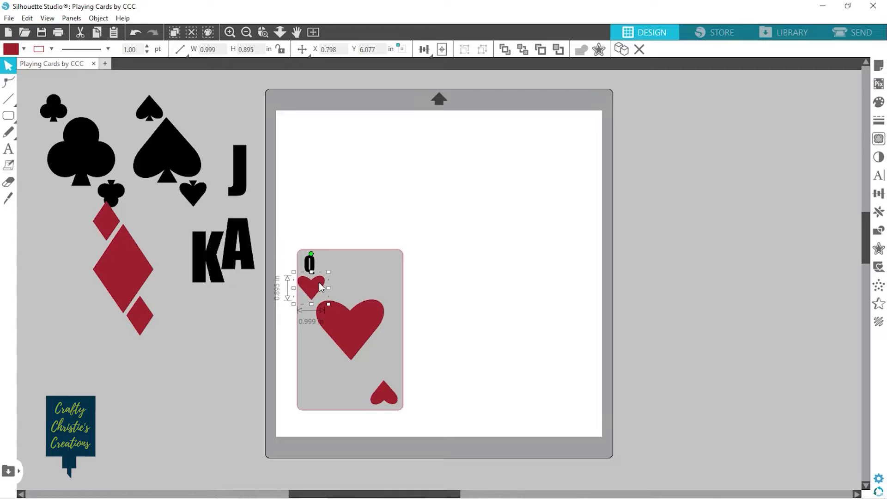
shift+click(315, 269)
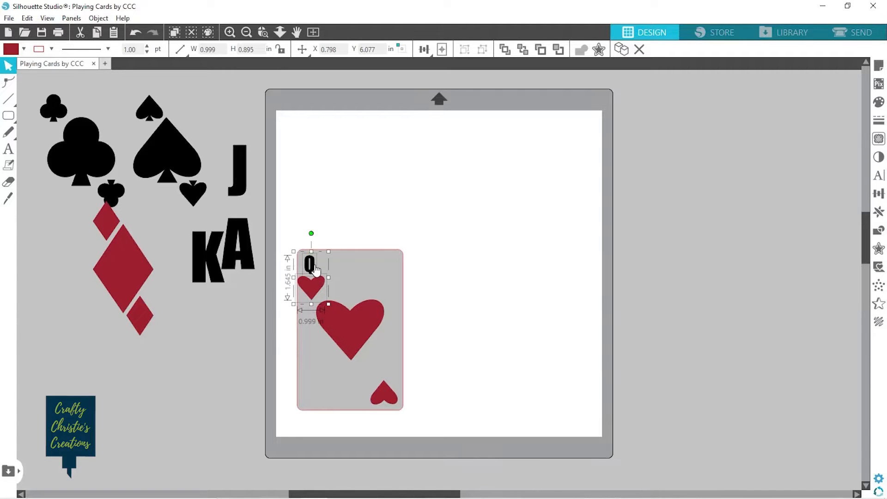
click(423, 50)
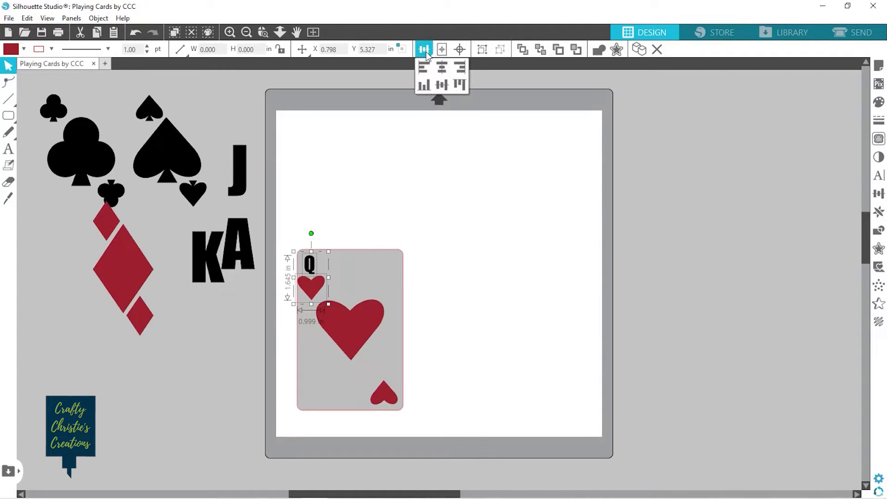
click(443, 67)
click(454, 178)
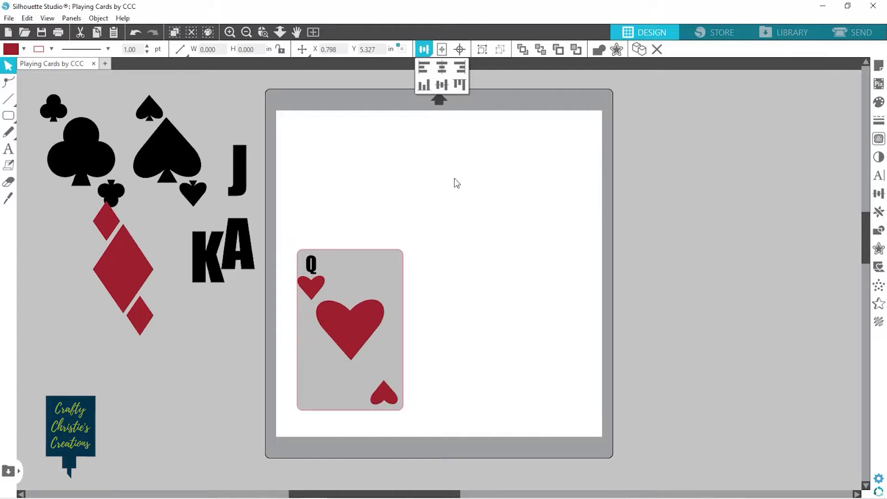
Delete the upside-down small heart from the card's lower-right corner.
click(383, 395)
key(Delete)
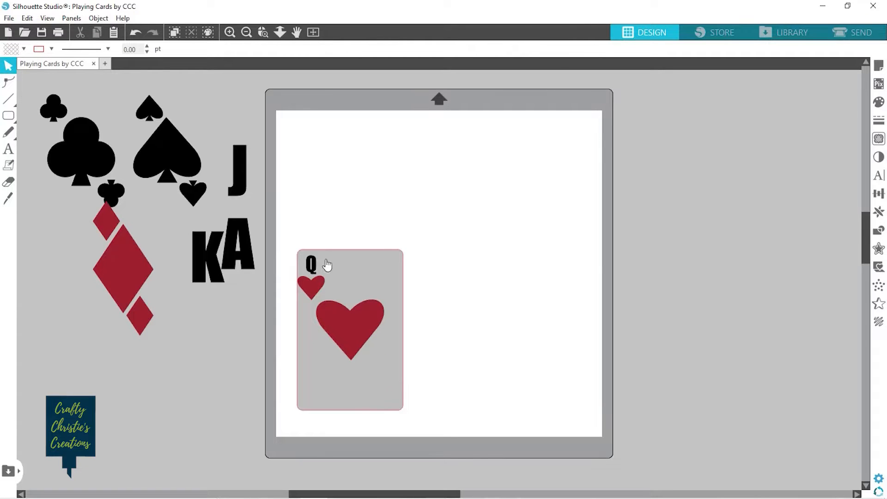
Resize the Q on the card to 0.5 in high with its aspect ratio locked.
click(312, 269)
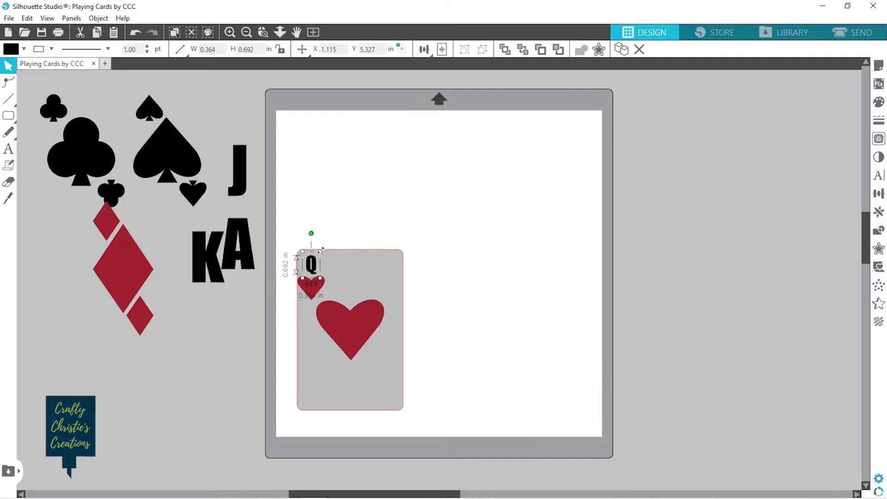
drag(320, 250, 325, 245)
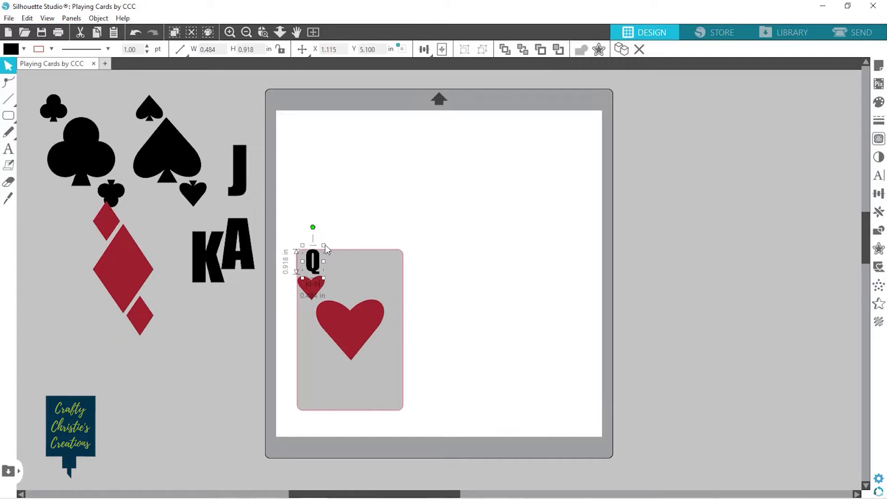
mouse_move(326, 248)
mouse_down()
mouse_move(321, 256)
mouse_move(326, 249)
mouse_up()
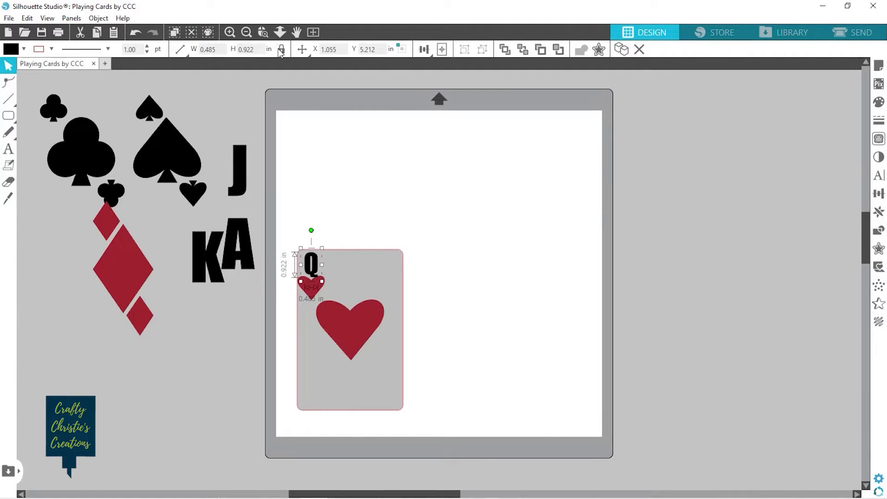
drag(262, 48, 227, 46)
text(.5)
key(Return)
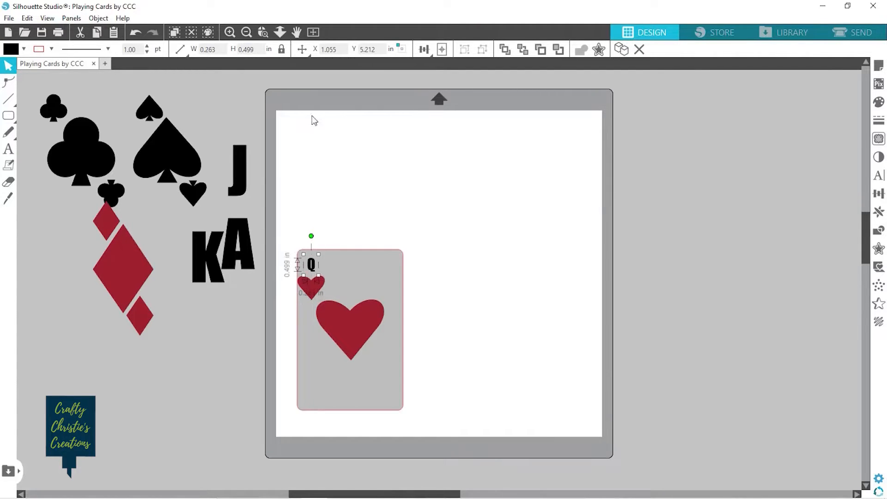
Resize the small heart on the card to 0.5 in high, keeping its proportions.
click(316, 297)
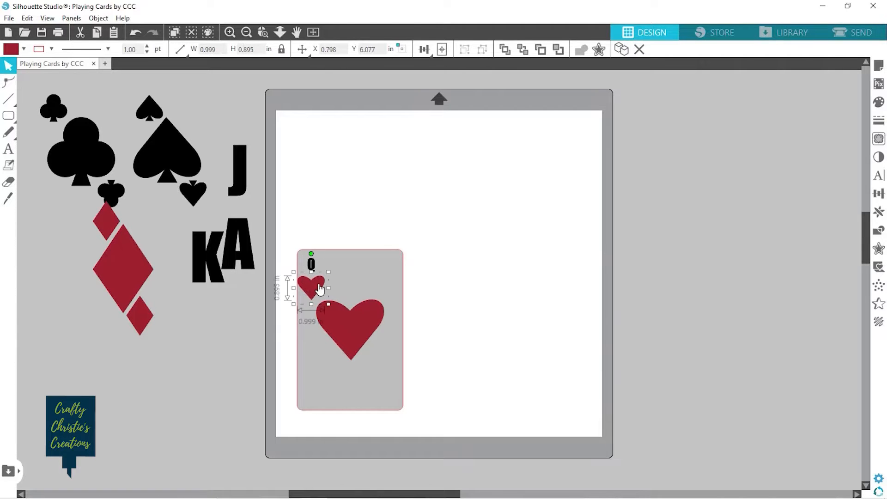
drag(257, 50, 234, 50)
text(.5)
key(Return)
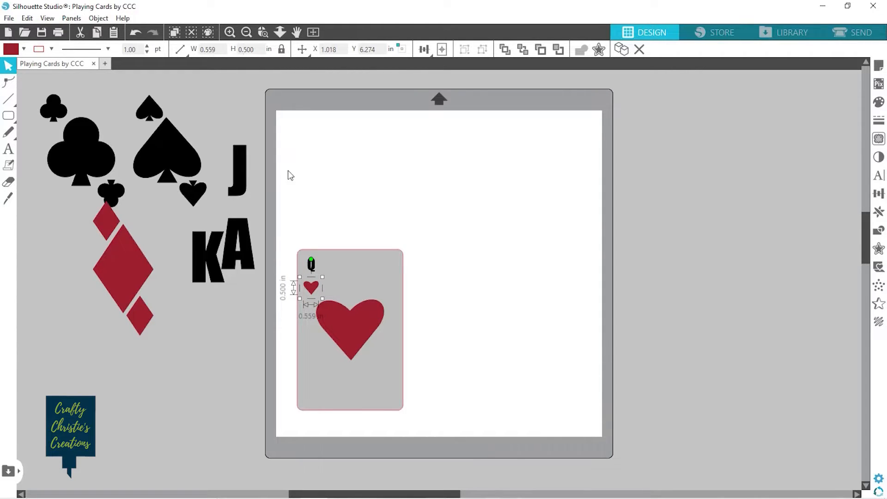
click(324, 189)
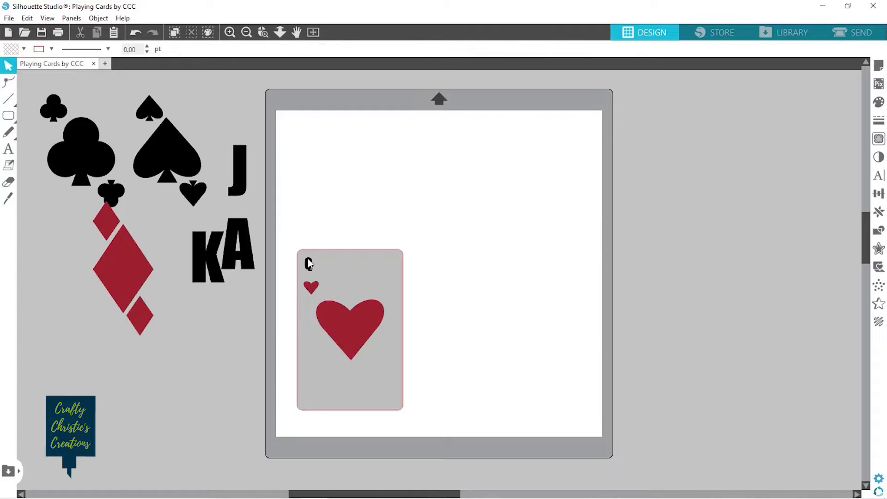
Move the Q and the small heart closer together and nearer to the card's upper-left corner.
click(306, 258)
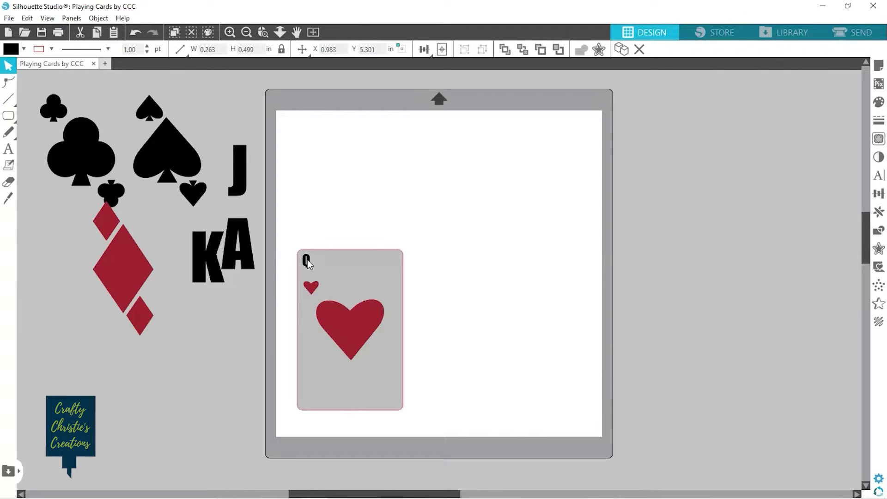
drag(311, 286, 307, 275)
click(308, 277)
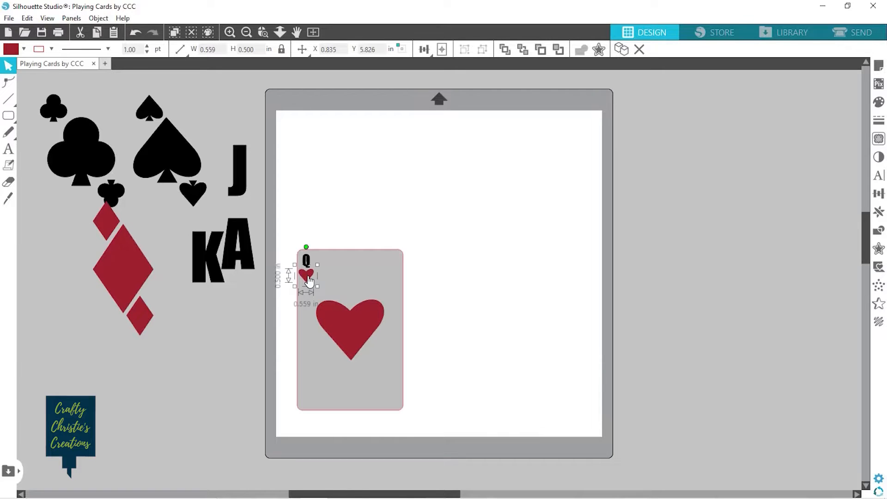
Center the Q and small heart horizontally and group them just inside the card's upper-left corner.
shift+click(307, 261)
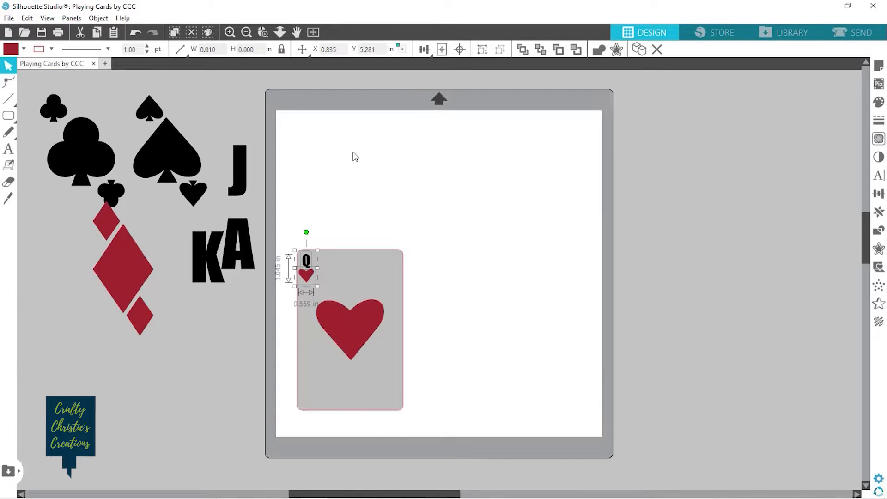
click(424, 49)
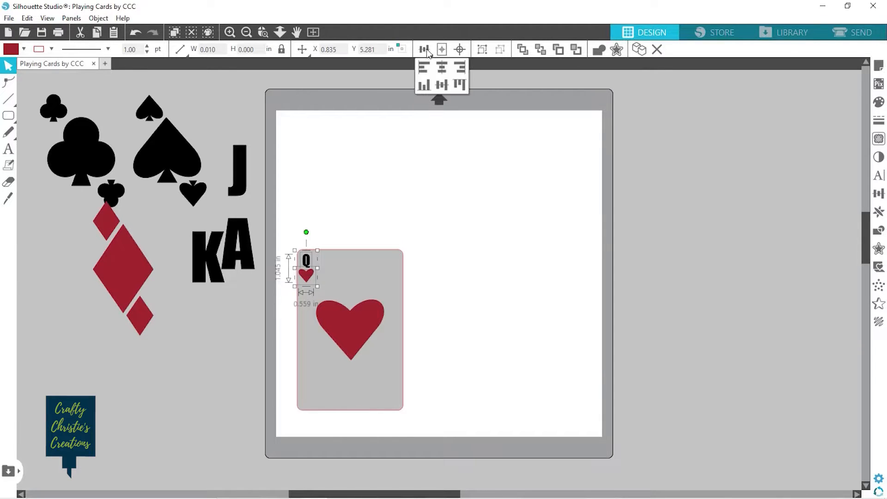
click(443, 71)
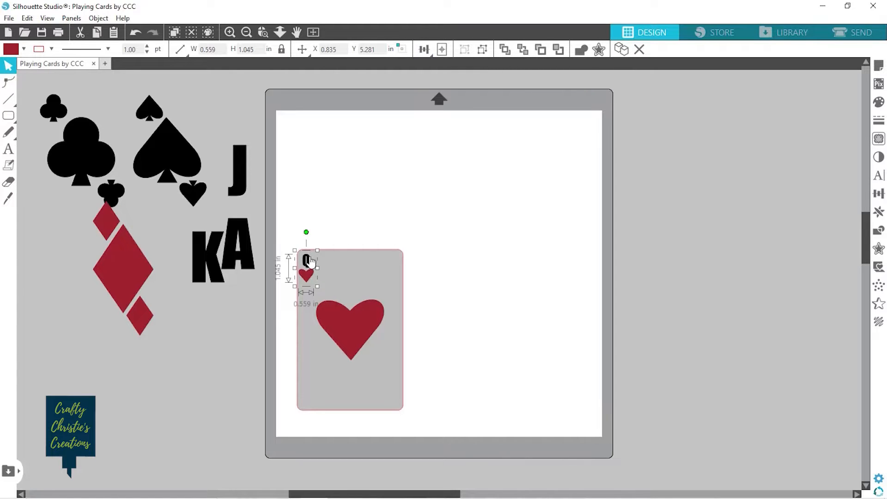
drag(309, 257, 312, 257)
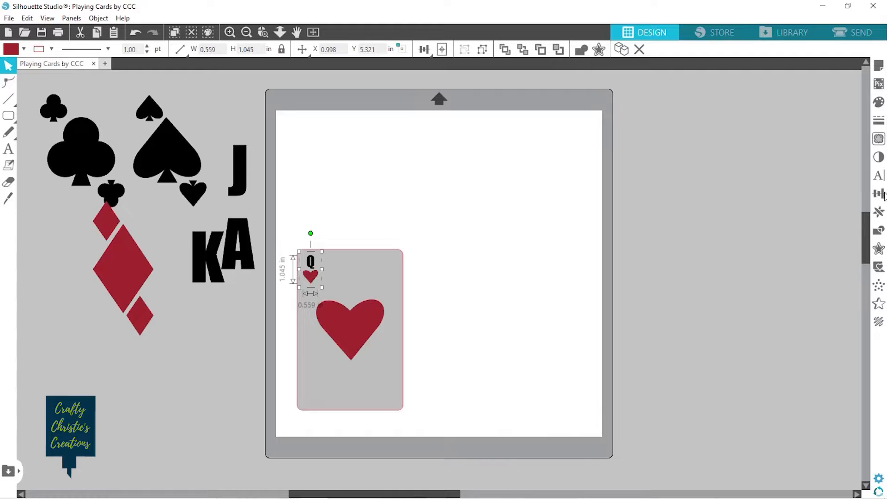
Mirror the grouped Q and small heart downward and place the copy in the card's lower-right corner.
click(879, 213)
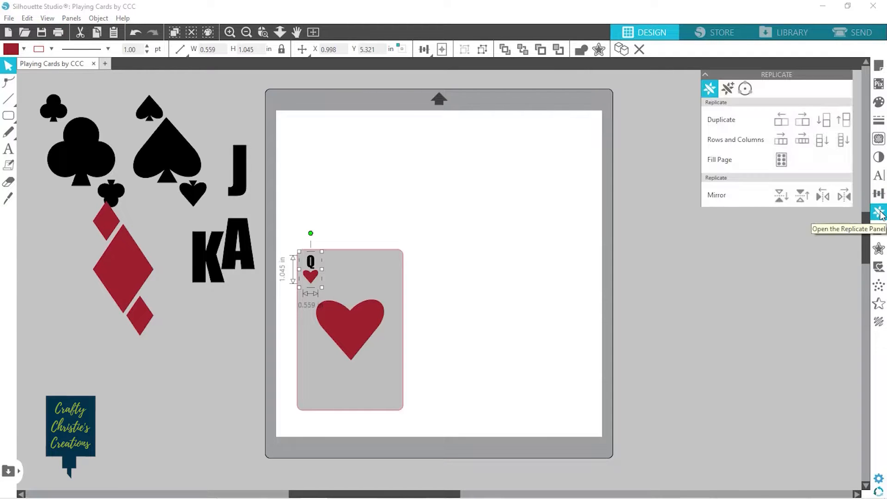
click(781, 196)
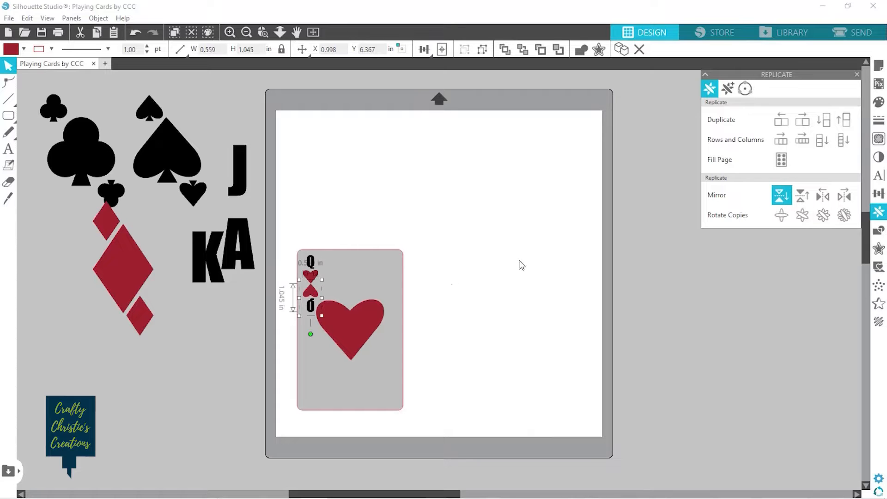
drag(311, 292, 388, 383)
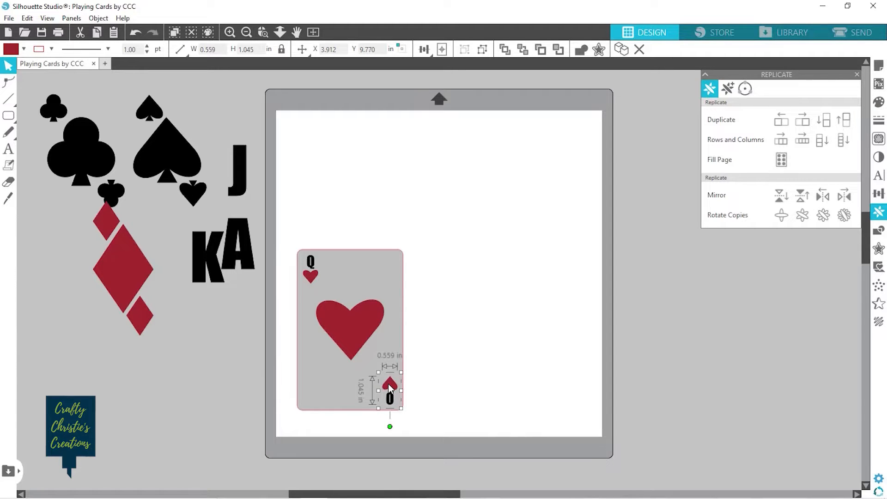
click(452, 361)
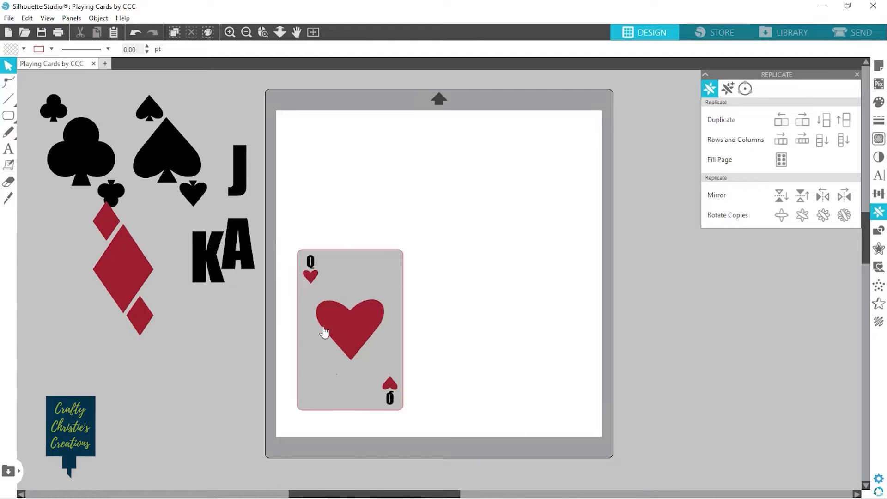
Move the card rectangle off the mat and group the large heart with both Q-and-heart corner pieces.
click(400, 265)
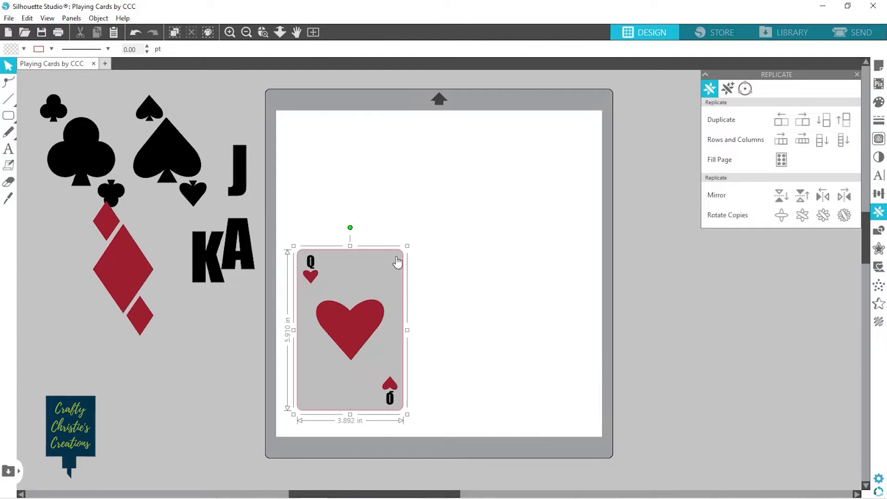
drag(400, 265, 139, 304)
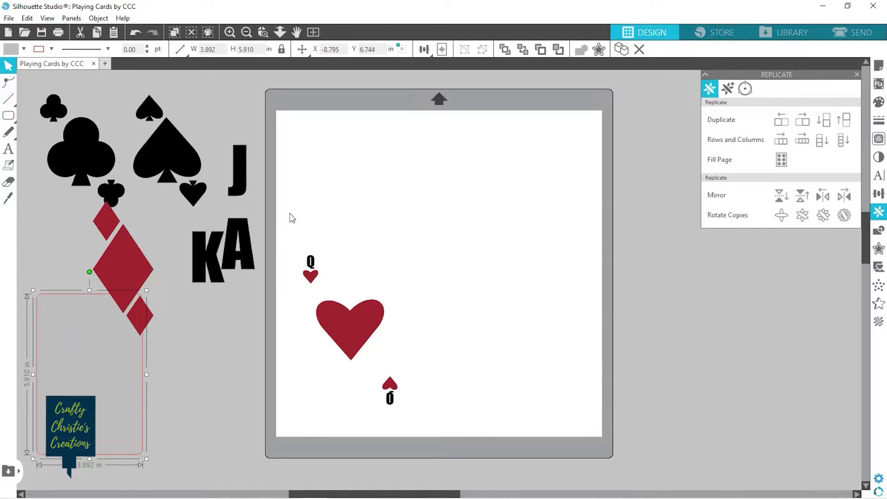
drag(289, 213, 422, 388)
drag(465, 464, 464, 462)
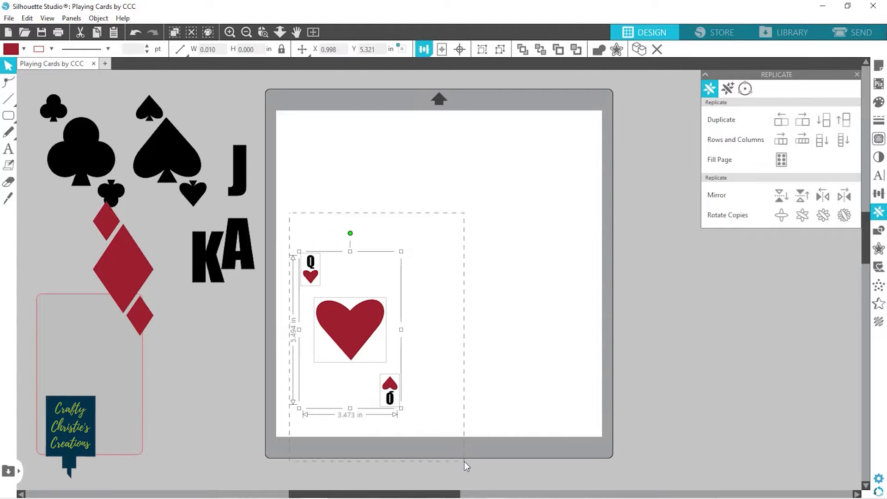
right_click(377, 332)
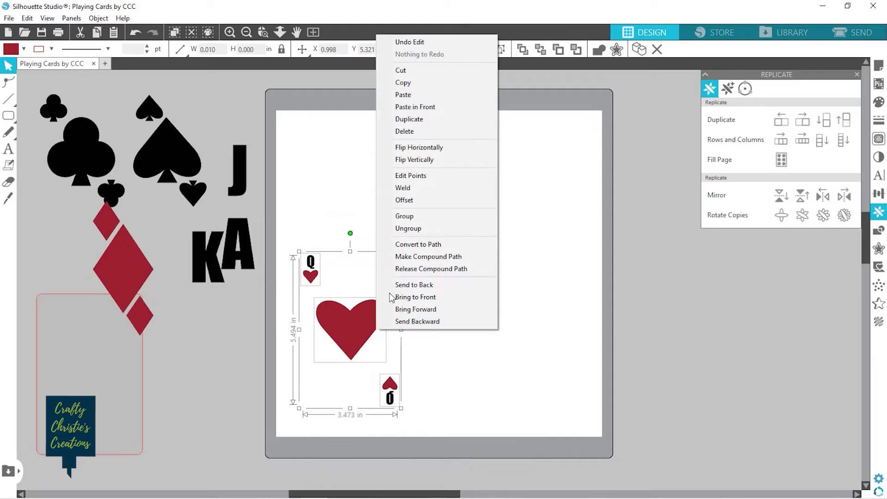
click(416, 217)
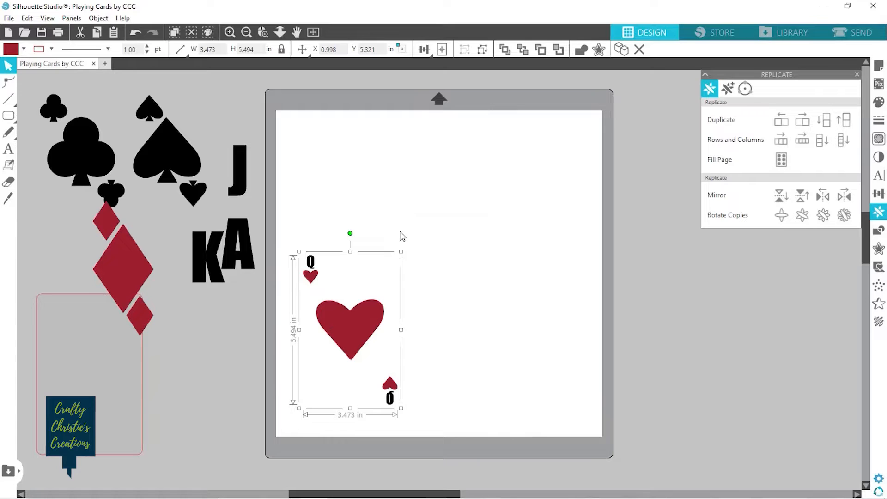
Close the replicate options, preview the grouped design in the Send view, and return to the Design view.
click(858, 75)
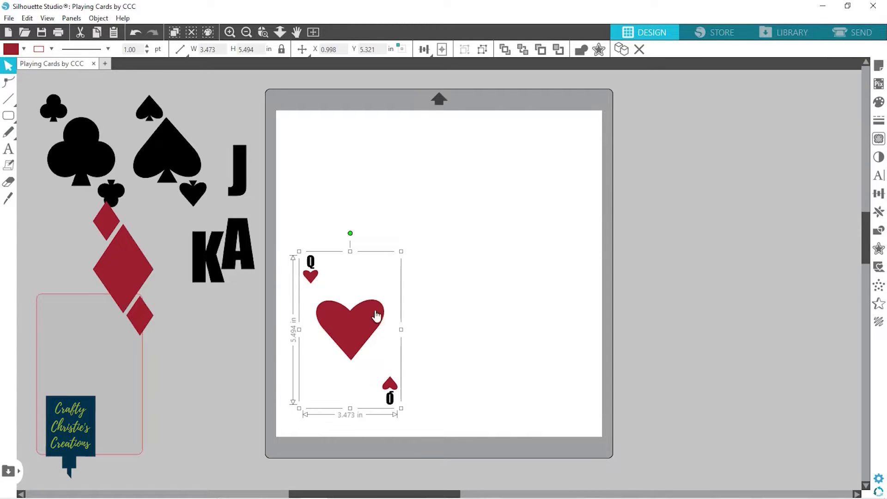
click(854, 36)
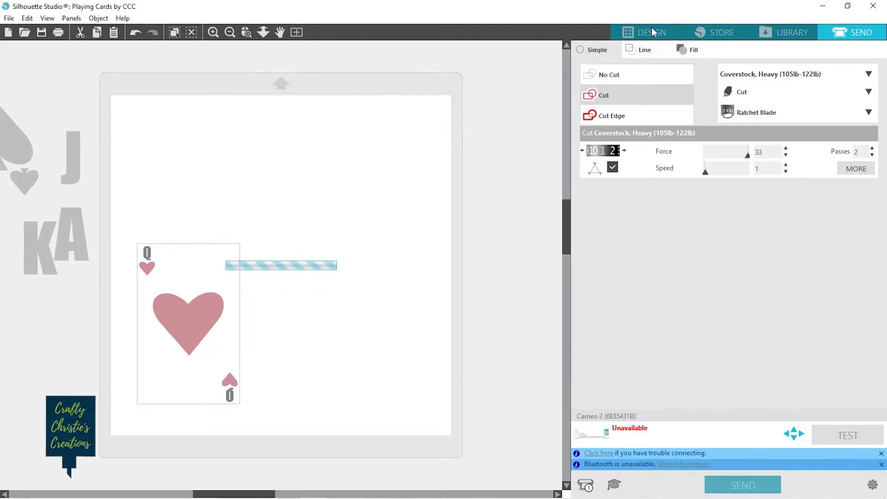
click(651, 32)
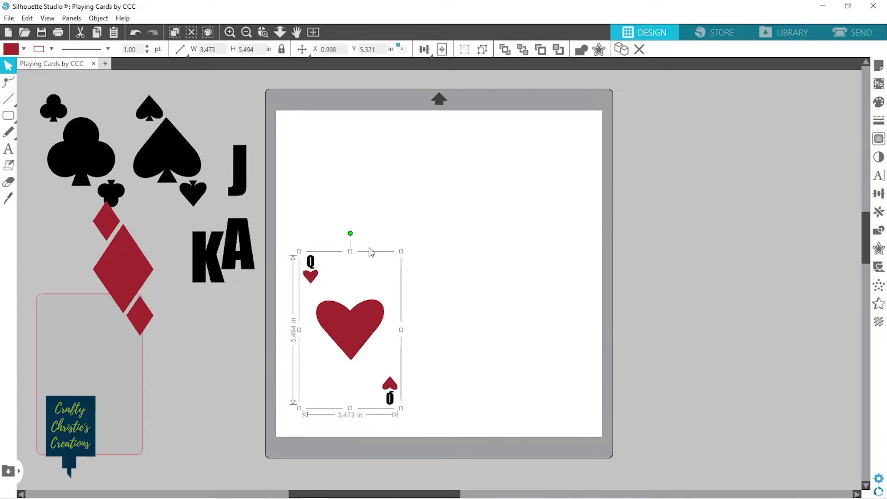
Create a mirrored copy of the grouped Queen of Hearts design to its right.
click(879, 193)
click(879, 212)
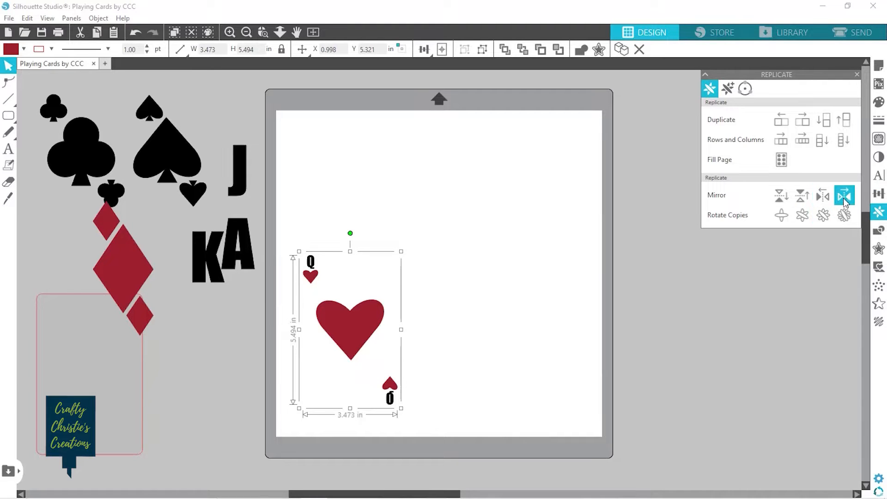
click(845, 198)
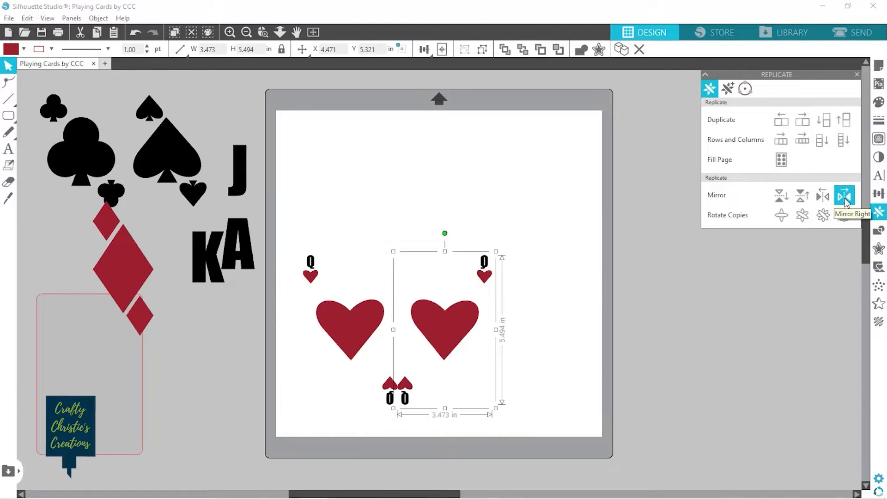
Move the original design off the mat beside the card rectangle and the mirrored copy up toward the middle of the mat.
click(338, 332)
drag(342, 337, 176, 384)
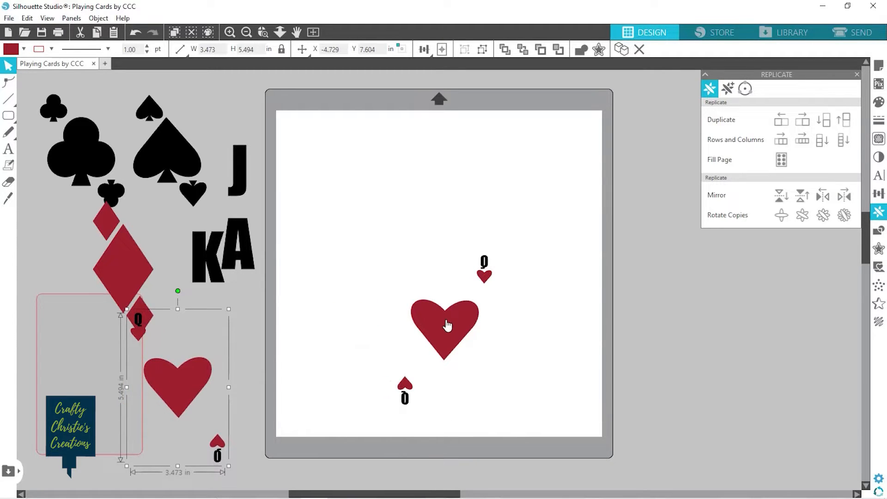
drag(446, 329, 427, 239)
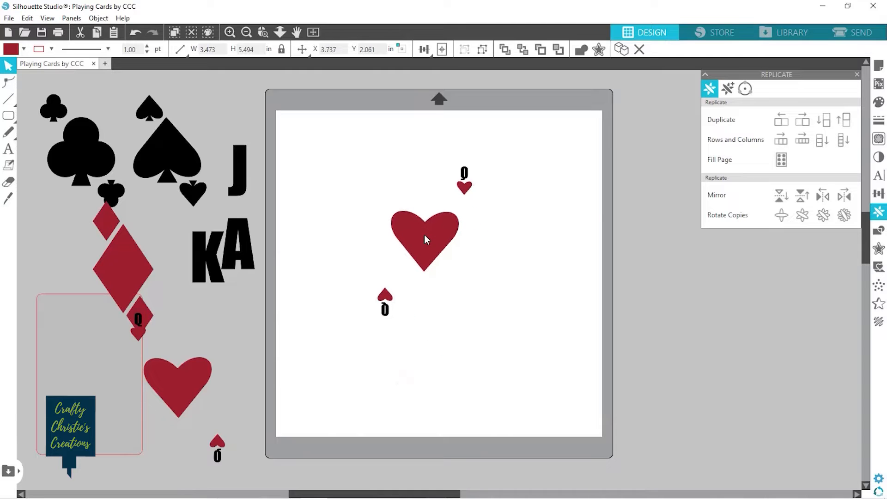
key(Escape)
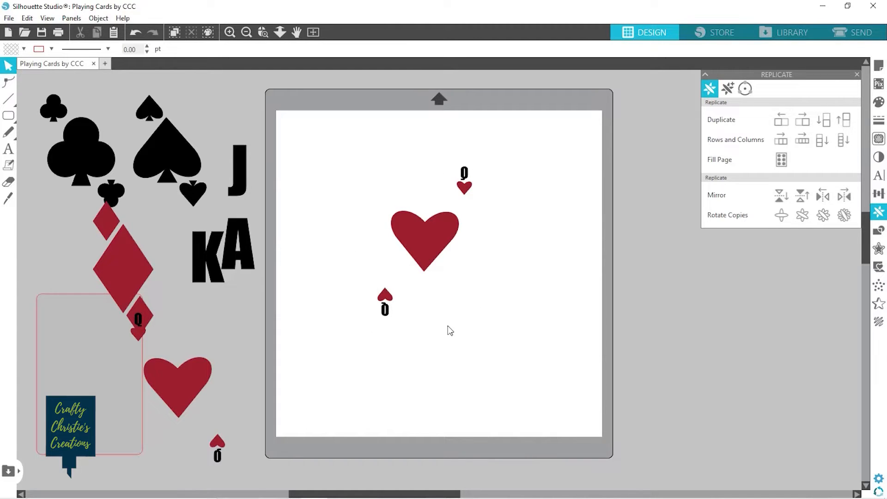
Move the card rectangle behind the mirrored design on the mat and align the two on their centers.
drag(109, 404, 327, 320)
drag(459, 244, 441, 264)
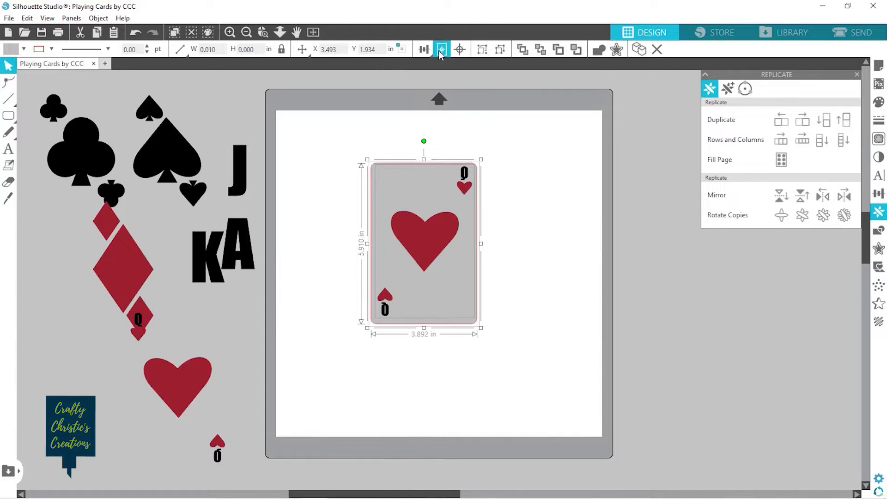
click(460, 50)
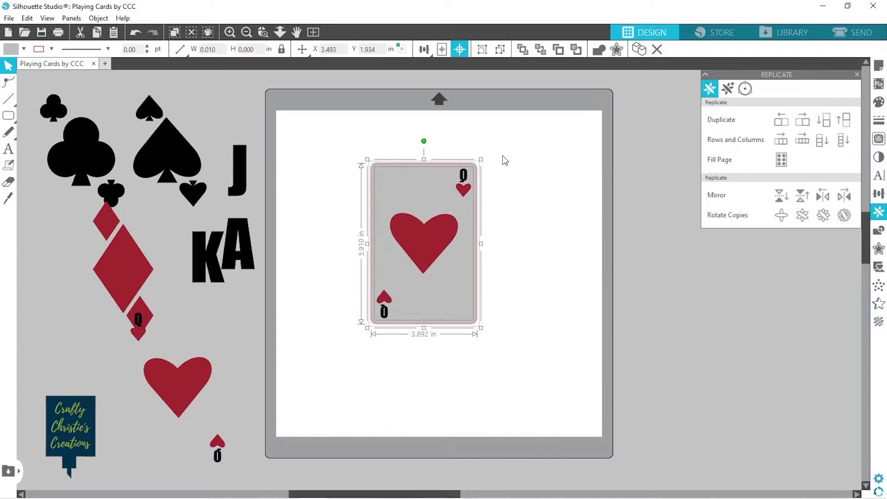
click(568, 344)
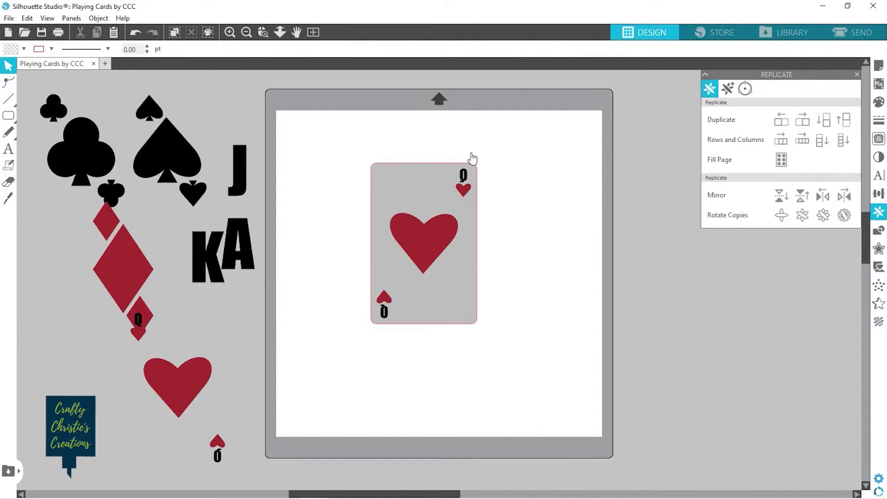
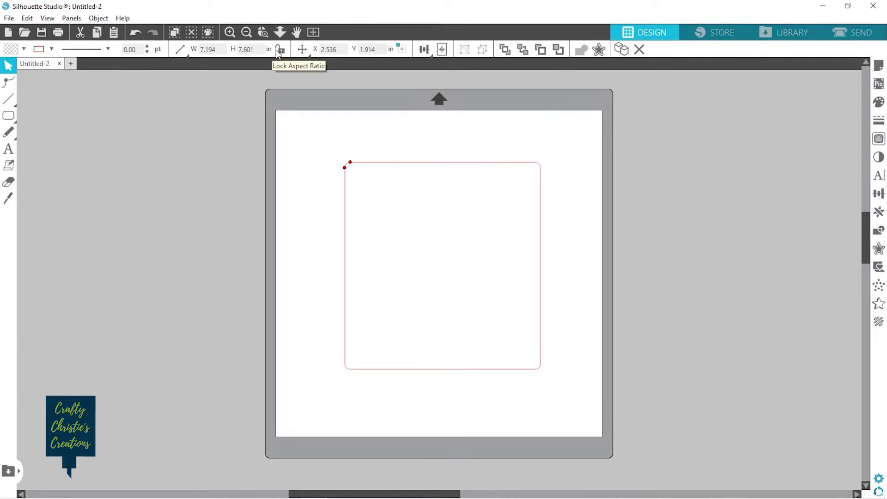
Set the rounded rectangle in the Untitled-2 document to 7 in wide and 5 in high.
click(237, 47)
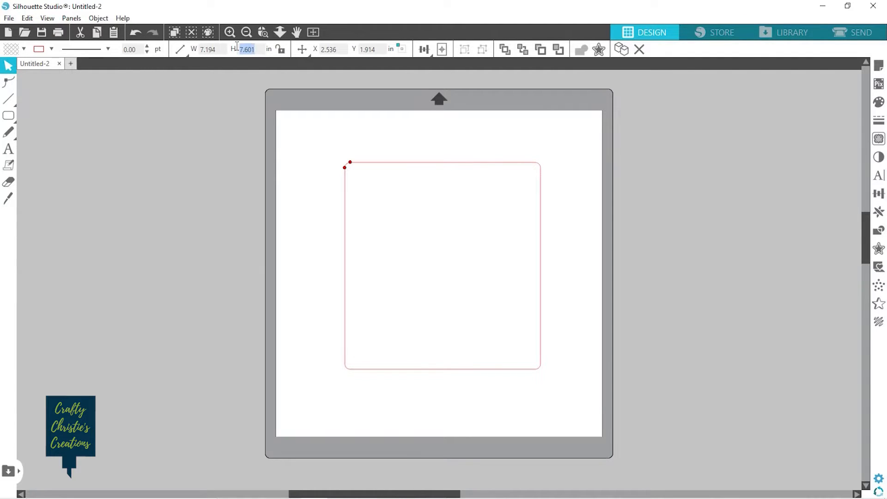
key(BackSpace)
text(7)
click(220, 48)
text(7)
key(BackSpace)
text(7)
key(Tab)
text(5)
key(Return)
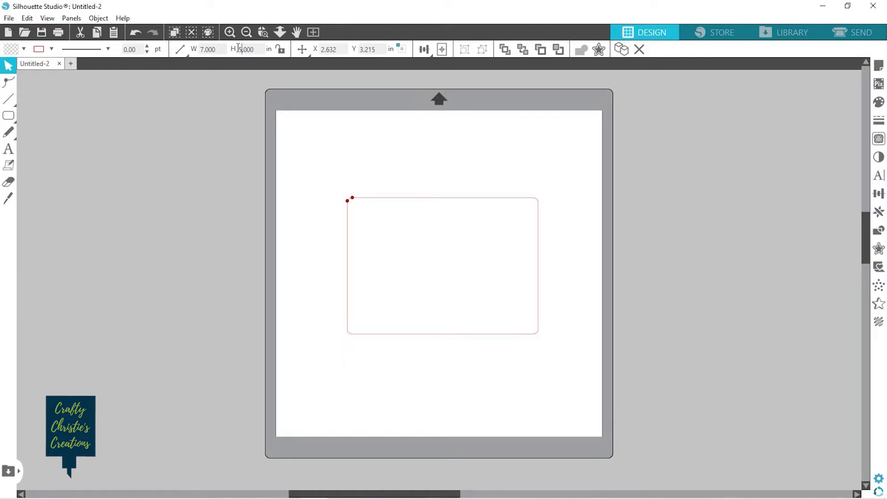
Set the rounded rectangle's width to 5 in and its height to 7 in.
drag(219, 50, 187, 52)
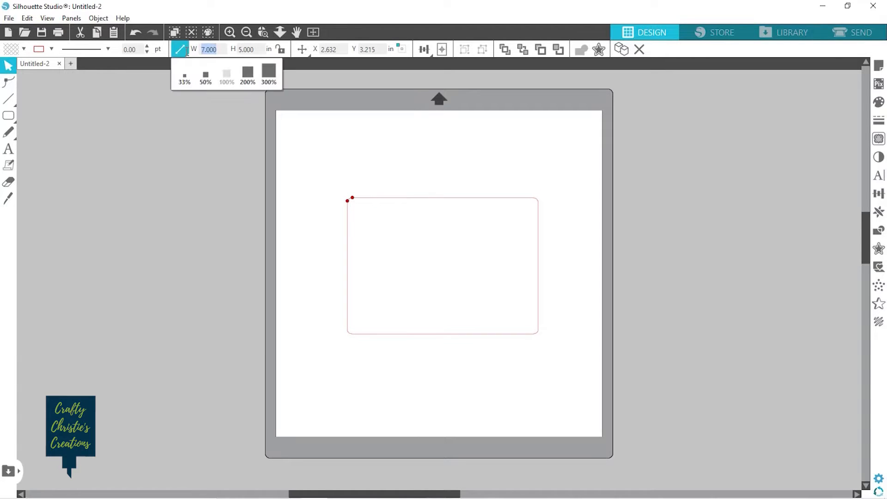
text(5)
key(Tab)
text(7)
key(Return)
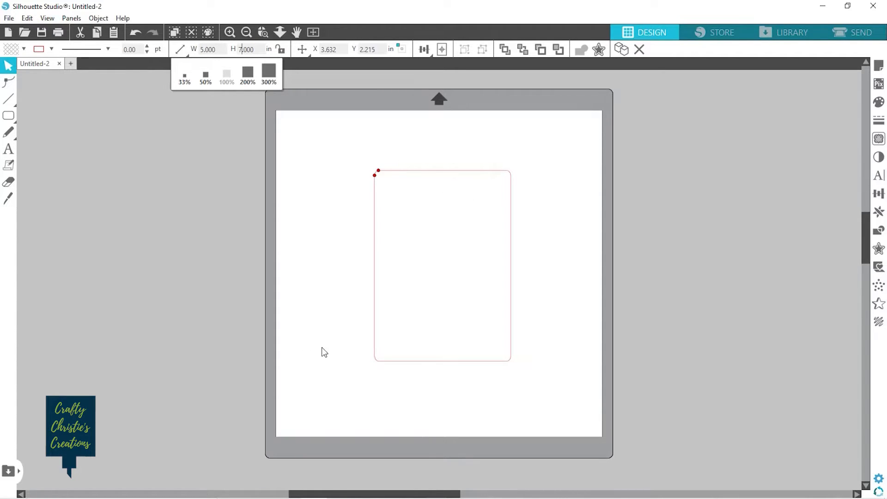
Convert the 5 by 7 in rounded rectangle to a path and fill it with light gray.
right_click(394, 177)
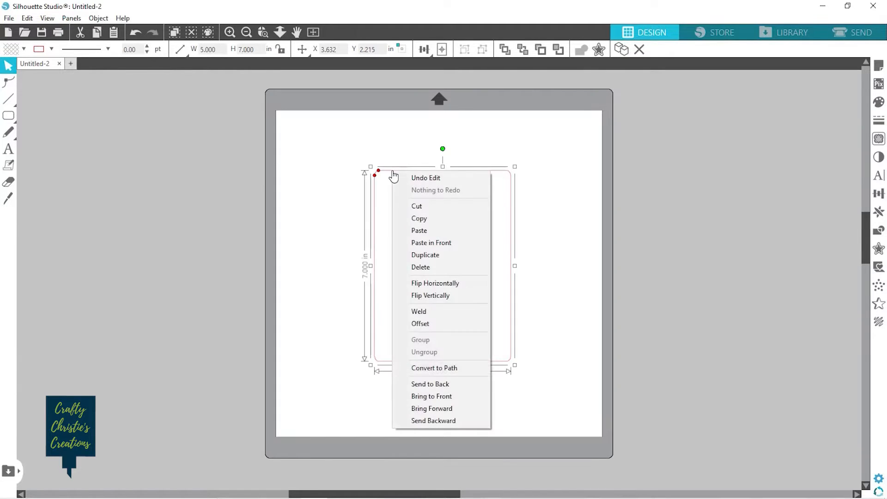
click(432, 368)
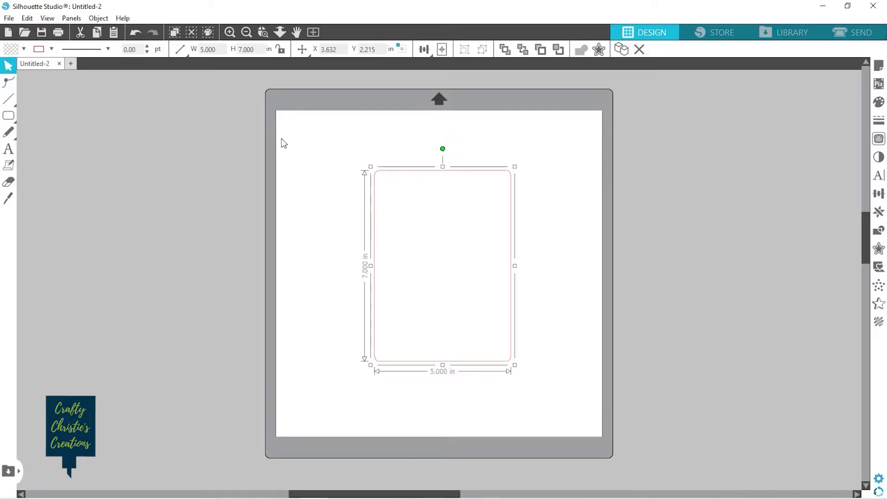
click(22, 50)
click(15, 68)
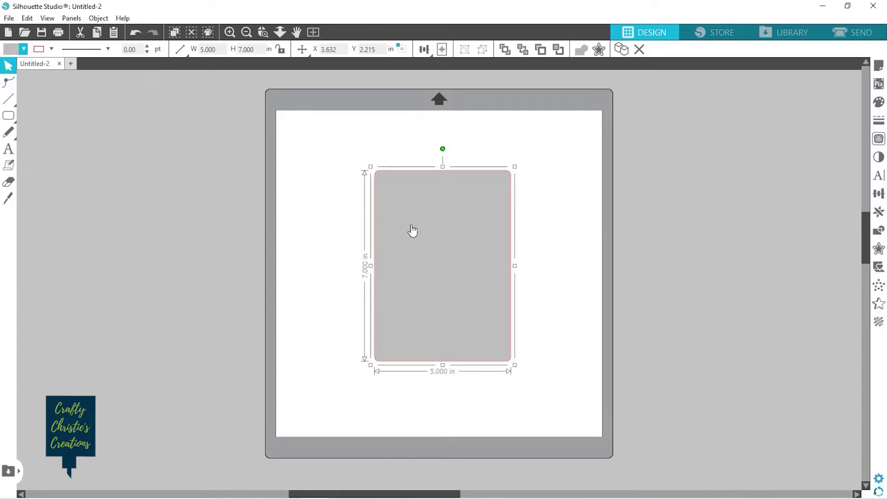
click(551, 232)
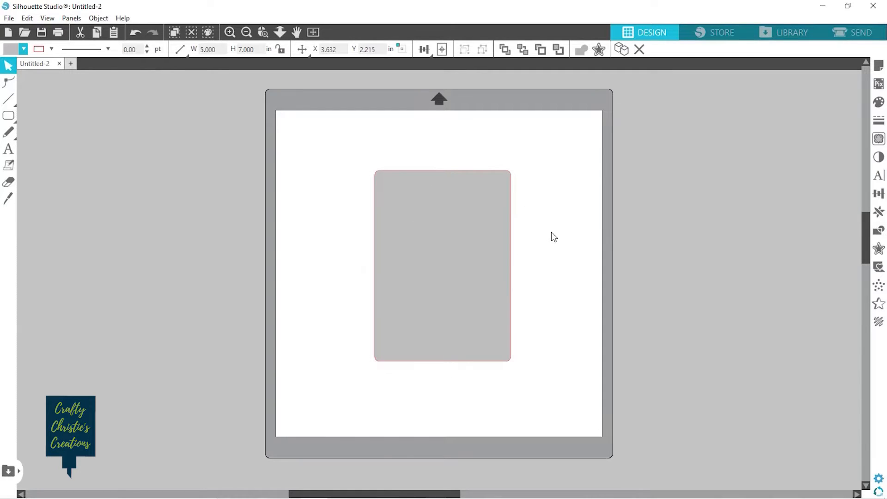
Draw a thin rounded rectangle about 3.3 in wide and 0.2 in high off the mat and convert it to a path.
mouse_move(18, 116)
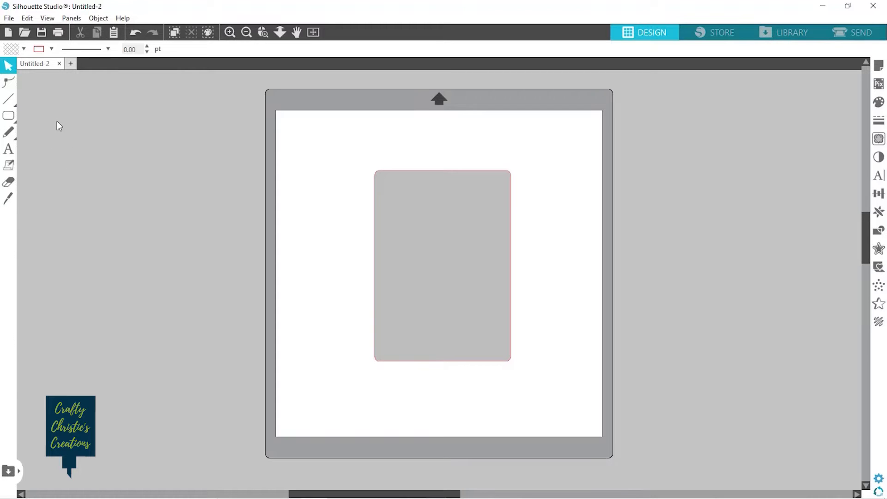
drag(56, 121, 144, 135)
mouse_move(9, 116)
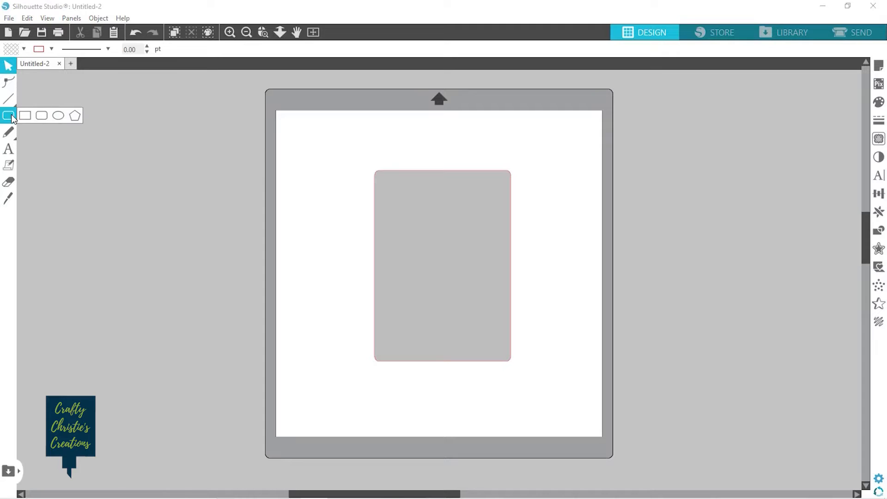
click(42, 115)
drag(48, 143, 139, 149)
right_click(139, 149)
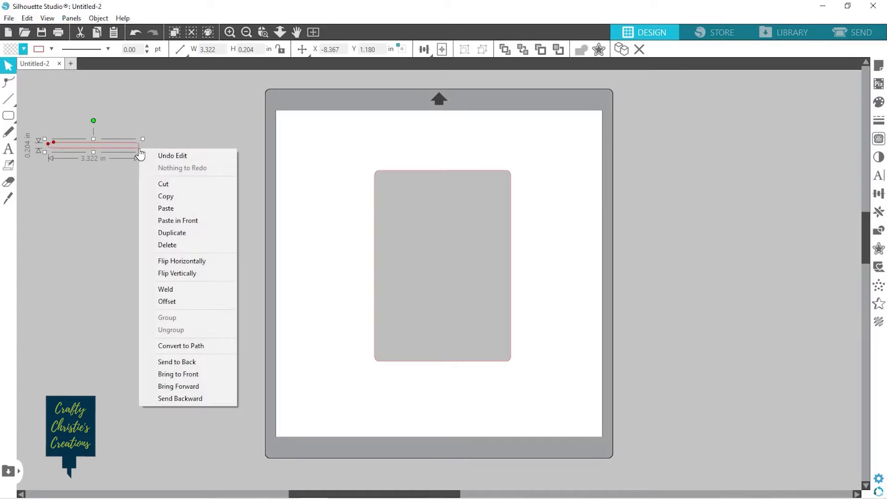
click(189, 345)
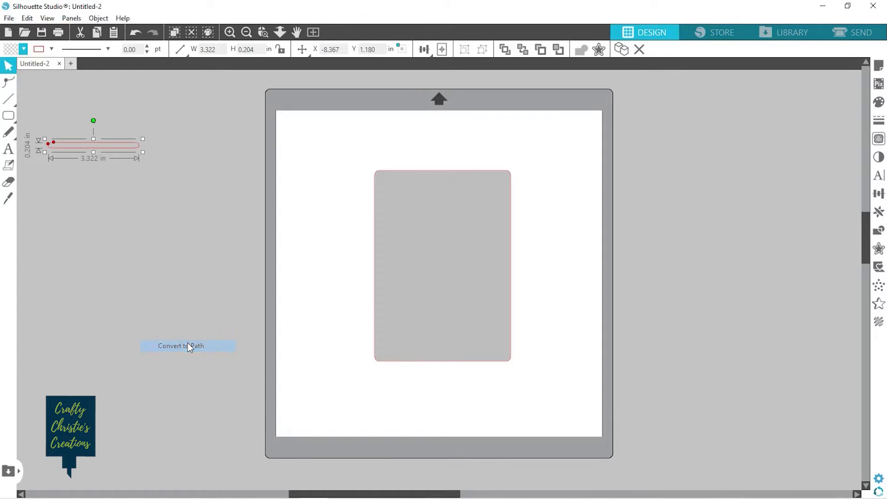
Fill the thin bar with black and make its line color transparent.
click(22, 49)
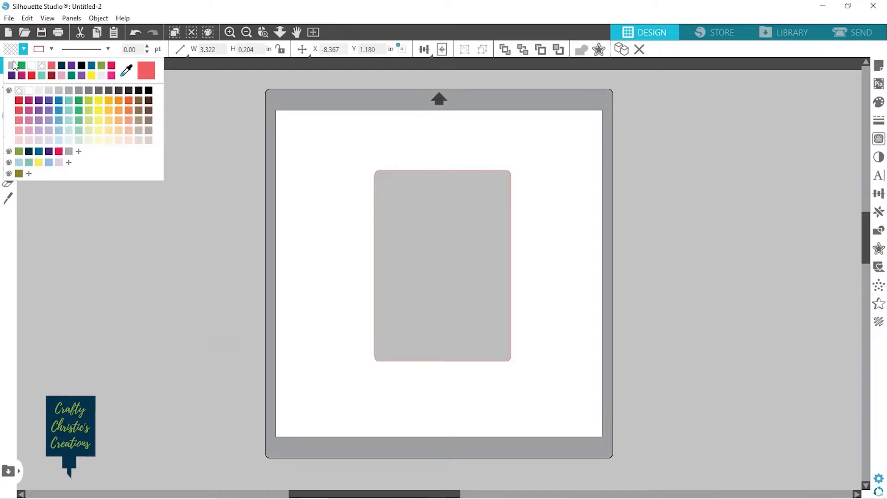
click(83, 65)
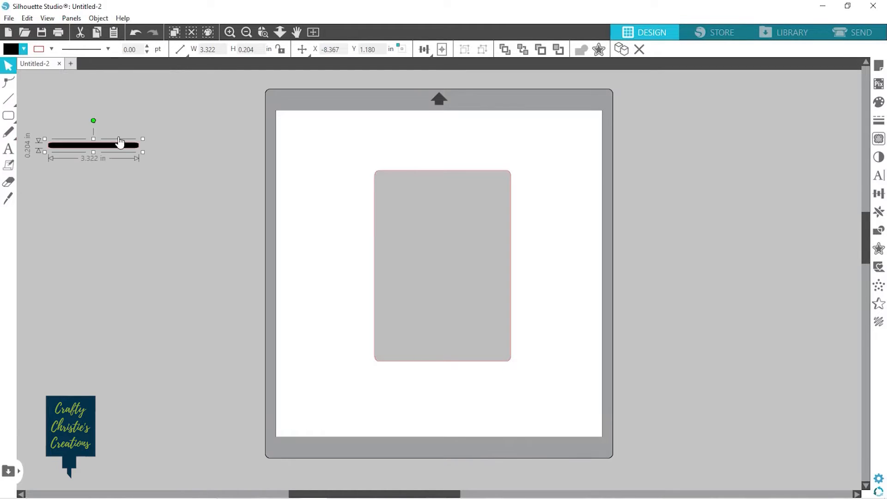
click(51, 49)
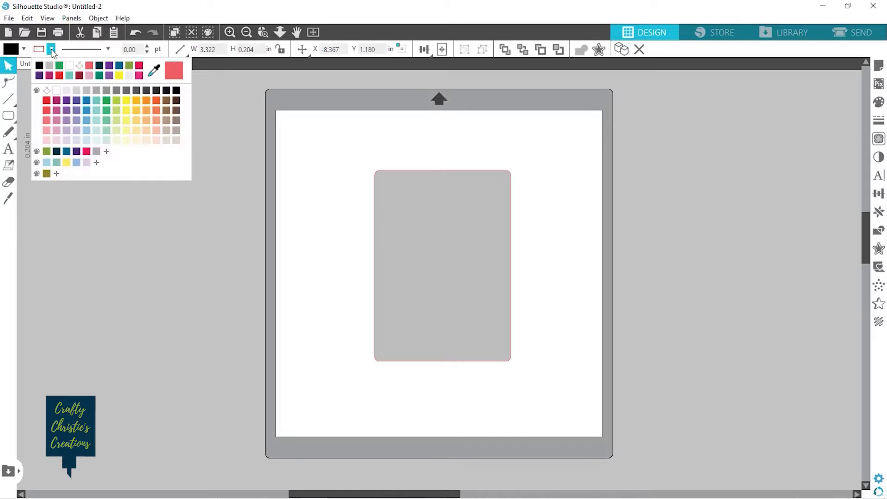
click(79, 66)
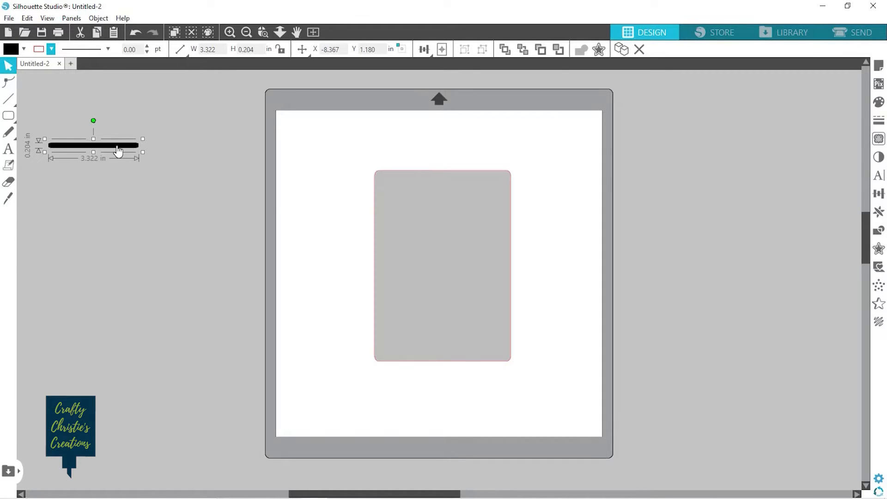
Move the black bar onto the gray rectangle, set its width to 5 in, and center the two shapes on each other.
drag(118, 150, 456, 252)
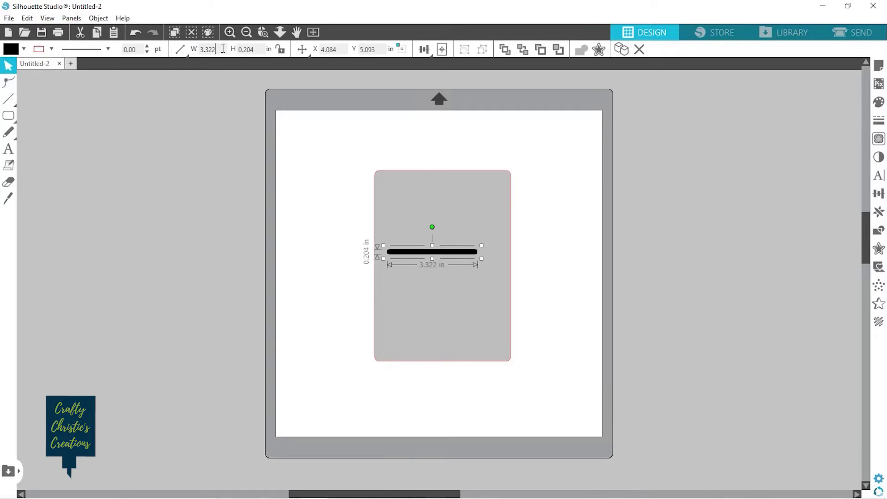
drag(223, 48, 195, 50)
key(Return)
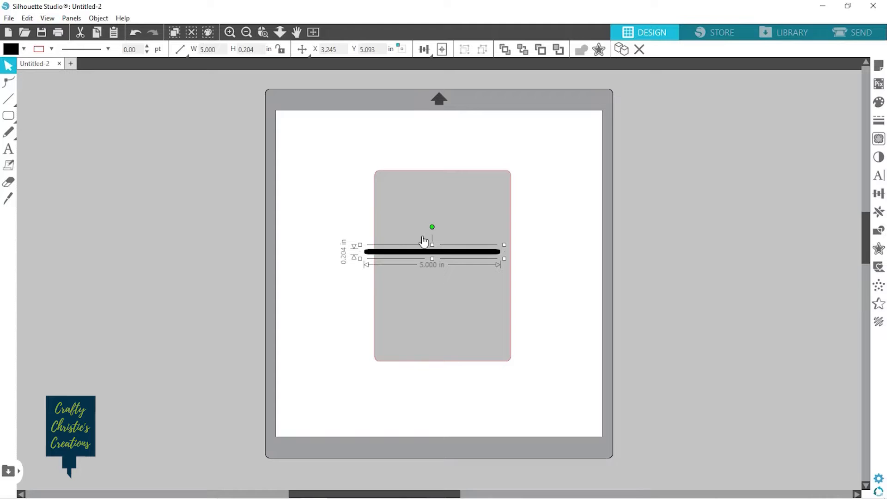
drag(357, 194, 489, 317)
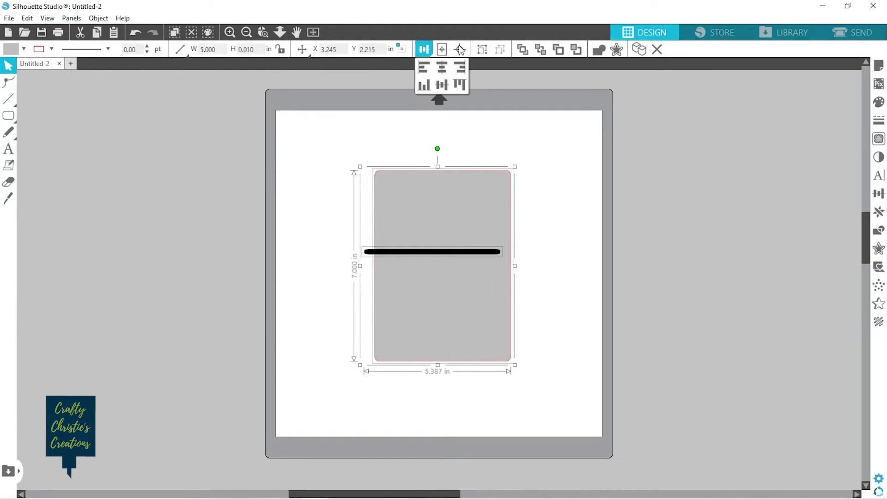
click(462, 48)
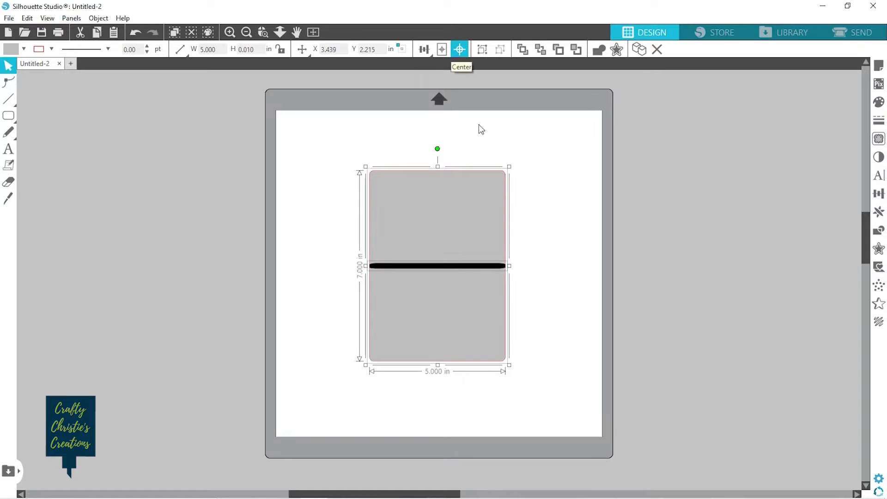
click(540, 276)
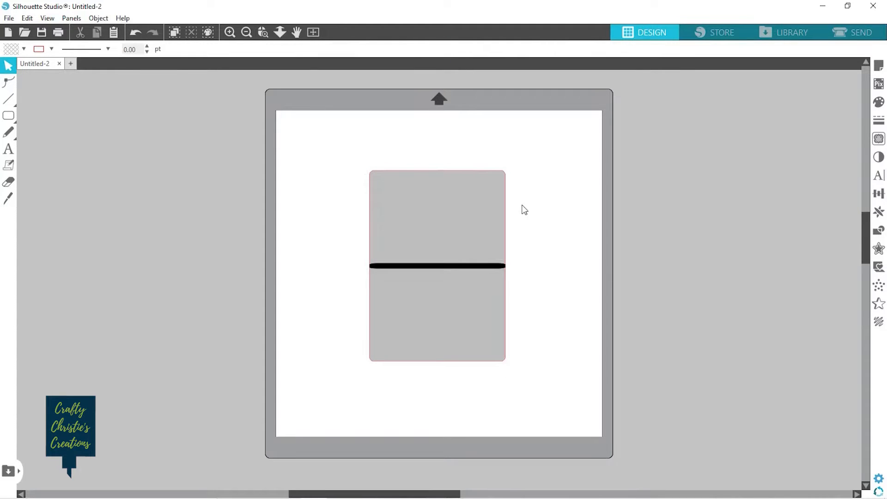
Draw a circle about 0.57 in across off the mat, with a black fill and a transparent line color.
click(10, 118)
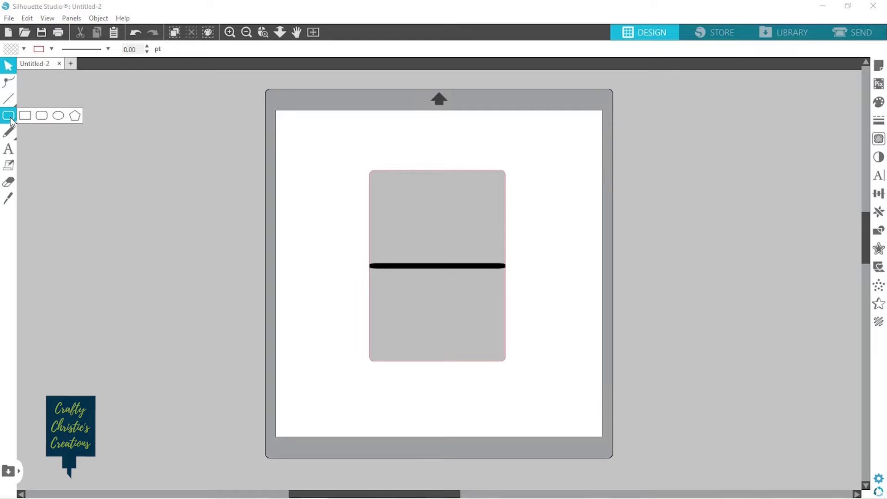
click(58, 116)
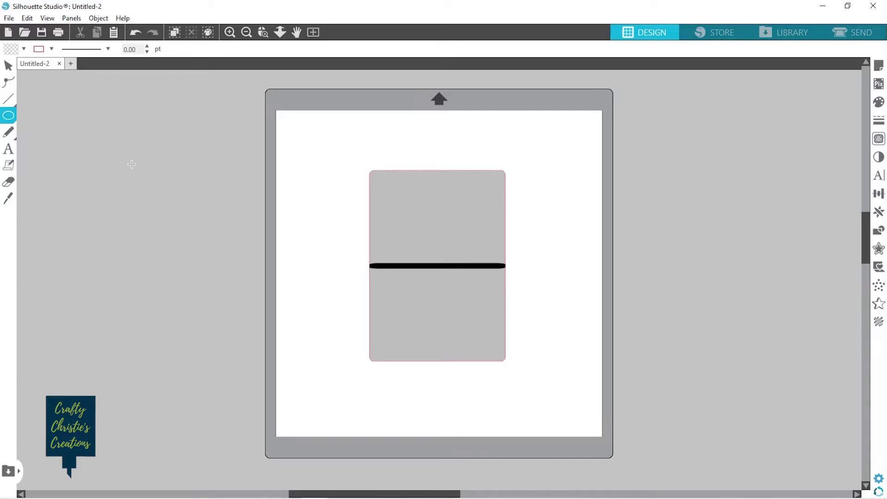
drag(132, 165, 141, 170)
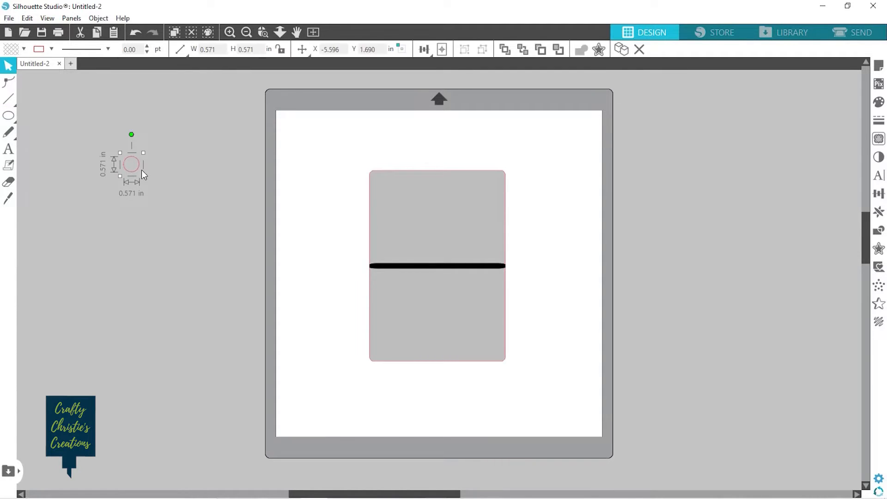
click(24, 46)
click(22, 66)
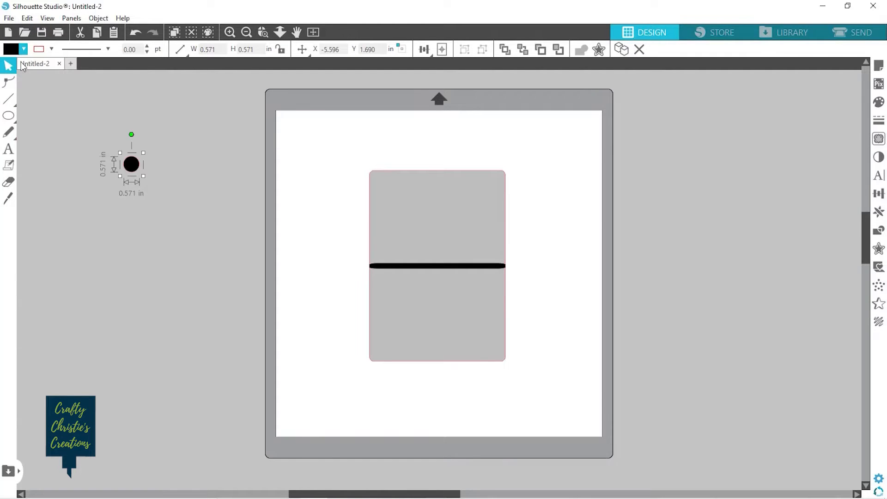
click(51, 49)
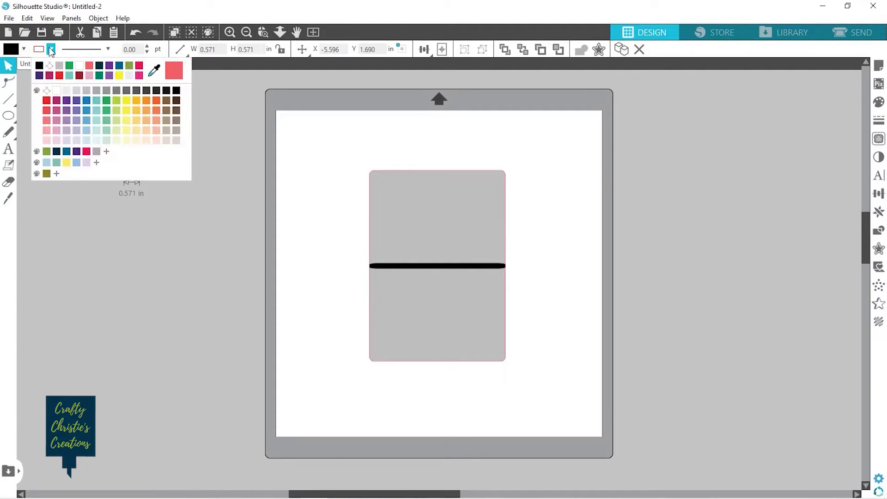
click(49, 65)
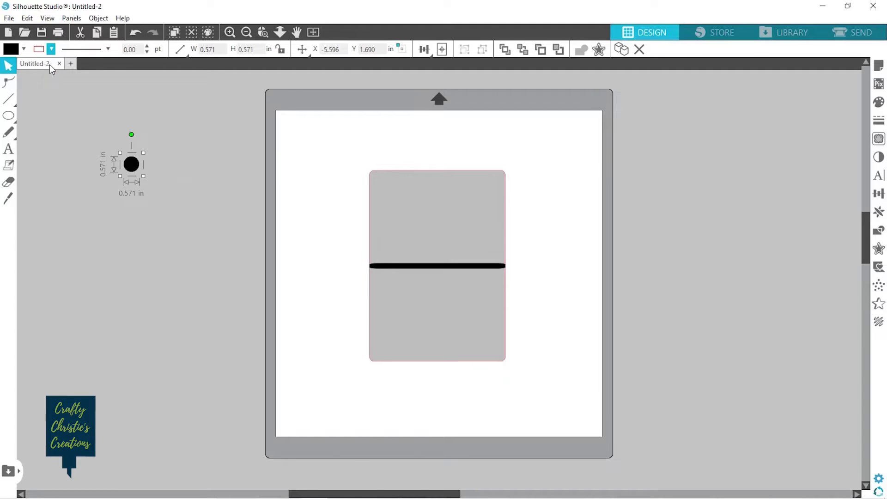
click(175, 151)
Move the circle above the bar's left end and place copies at the rectangle's upper right and just below both ends of the bar.
drag(132, 168, 388, 245)
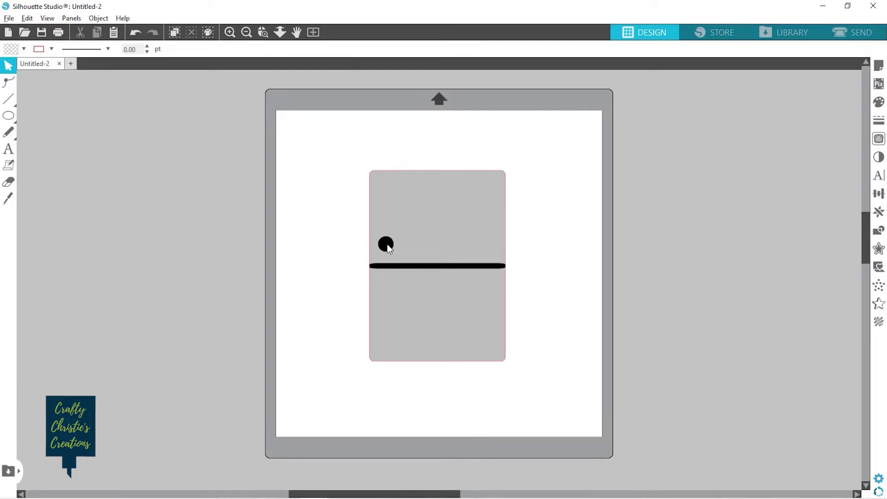
drag(387, 245, 489, 198)
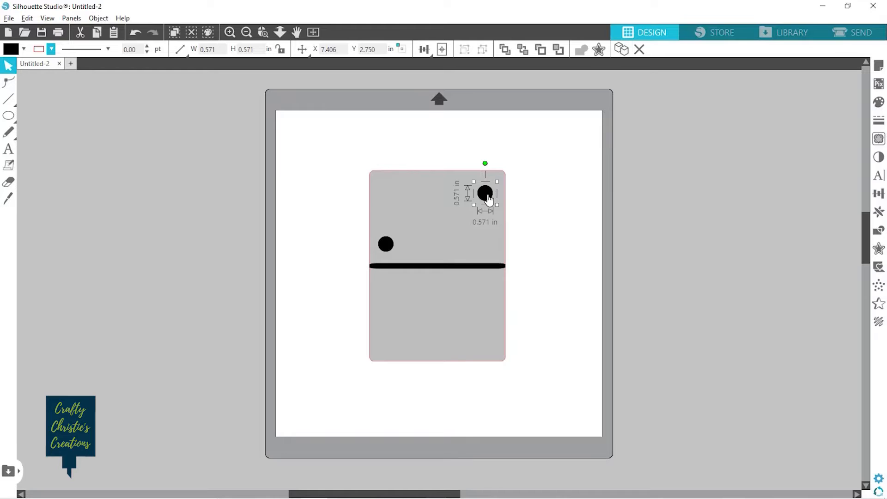
drag(489, 199, 387, 294)
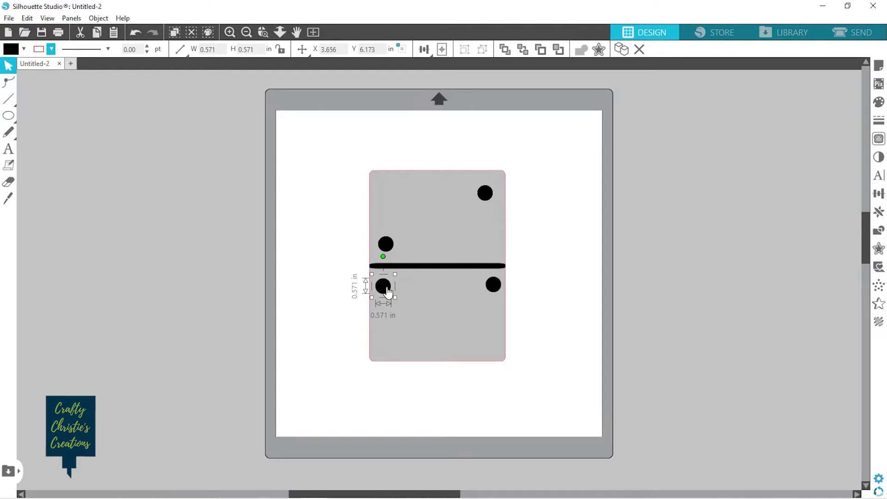
Align the tops of the two circles just below the bar.
shift+click(494, 286)
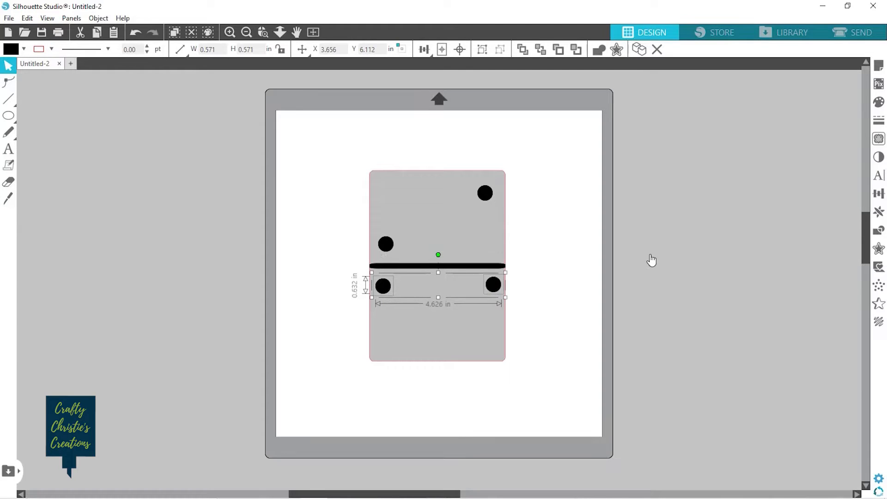
click(879, 200)
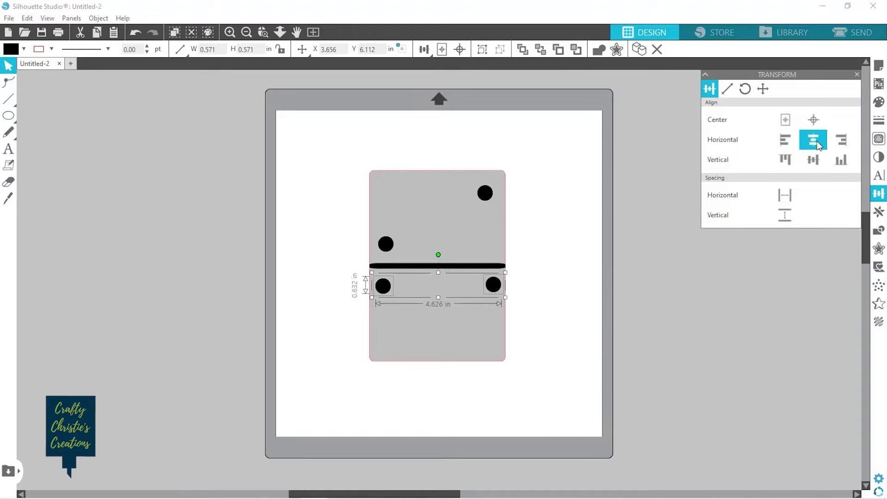
click(786, 157)
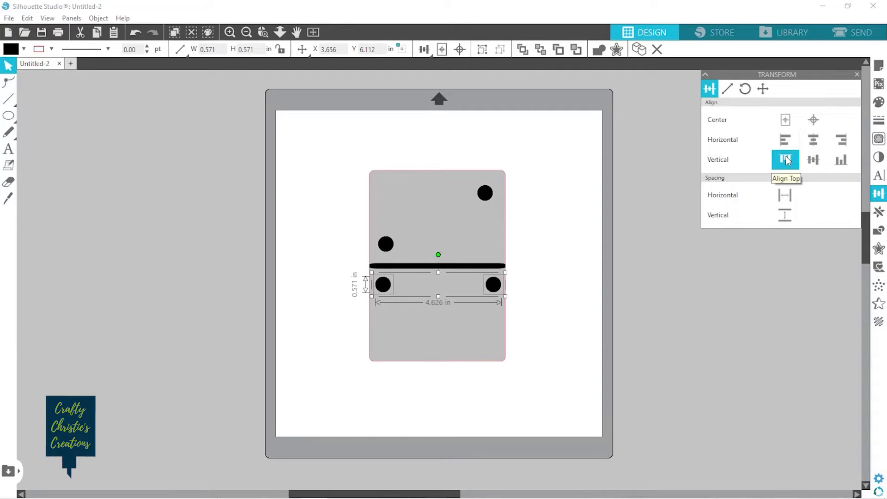
Duplicate the aligned pair of circles below itself and move the copy down to the rectangle's bottom corners.
click(881, 214)
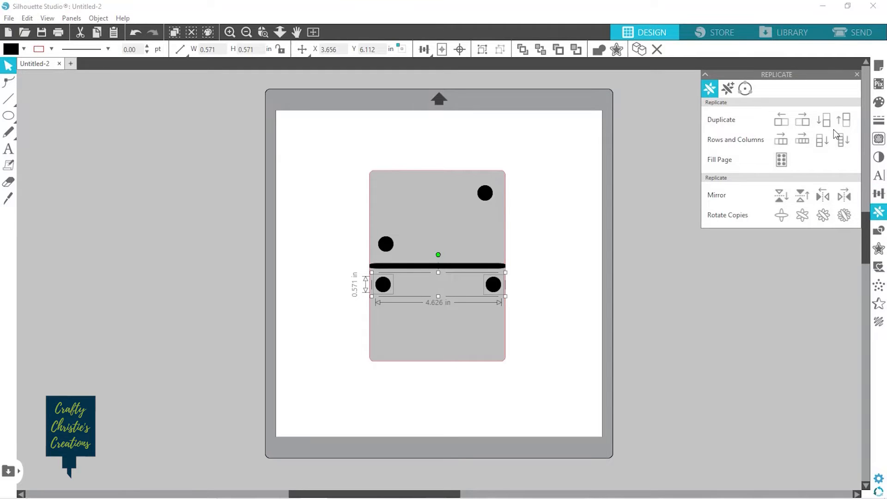
click(824, 121)
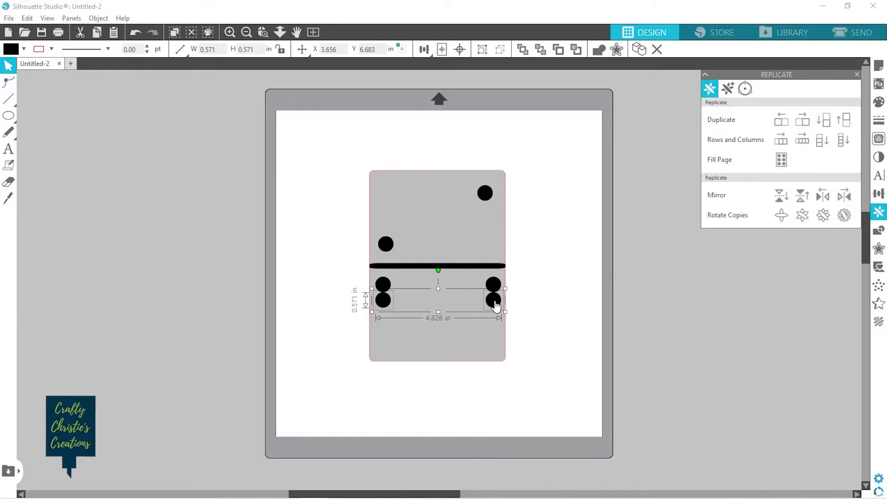
drag(495, 304, 497, 353)
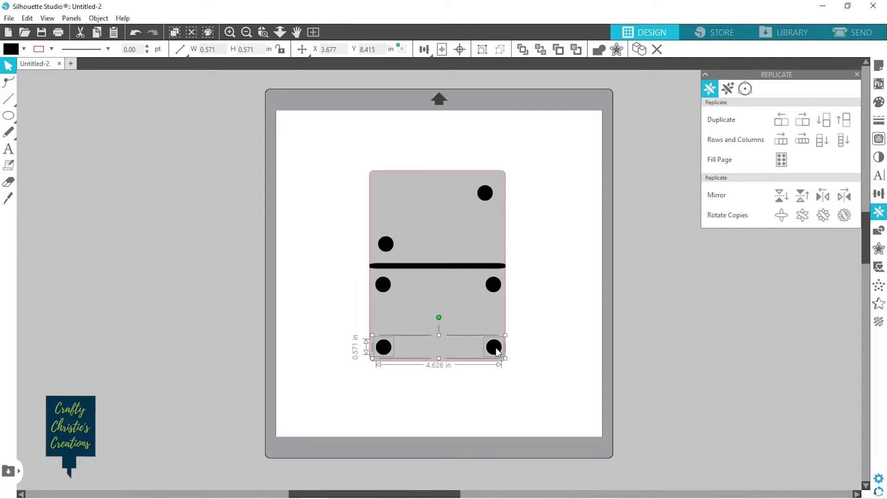
Group the bottom pair of circles, and group the pair just below the bar separately.
key(ctrl+g)
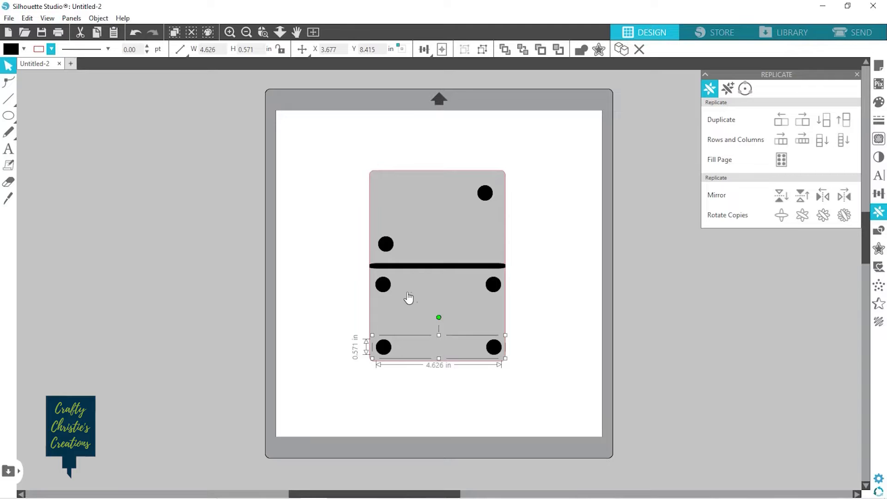
click(385, 287)
shift+click(493, 286)
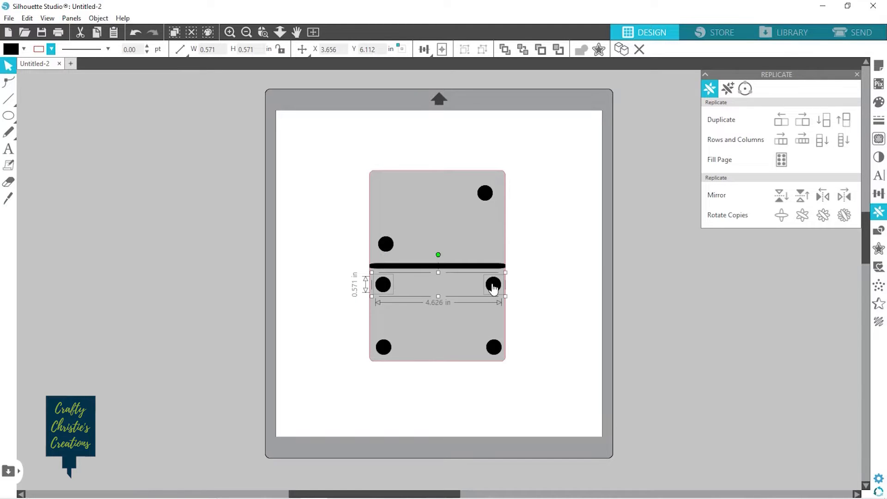
key(ctrl+g)
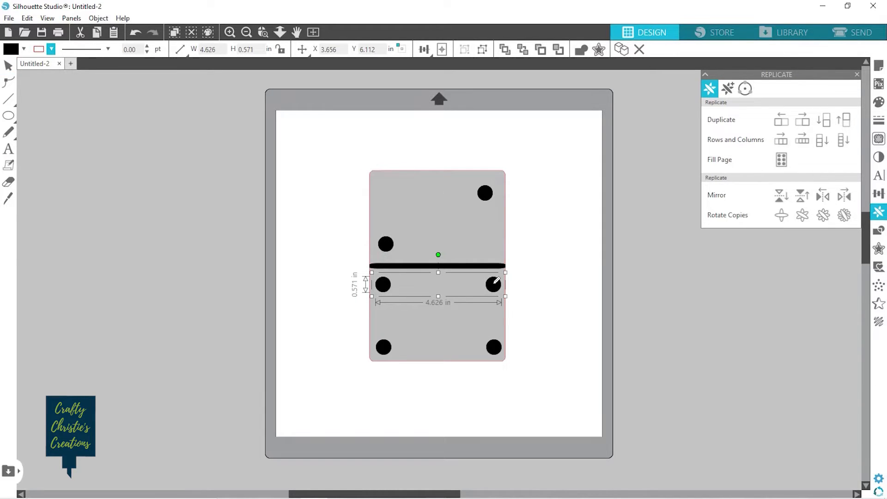
Align the left edges of the two lower circle pairs, then align the circle above the bar's left end with them.
shift+click(494, 347)
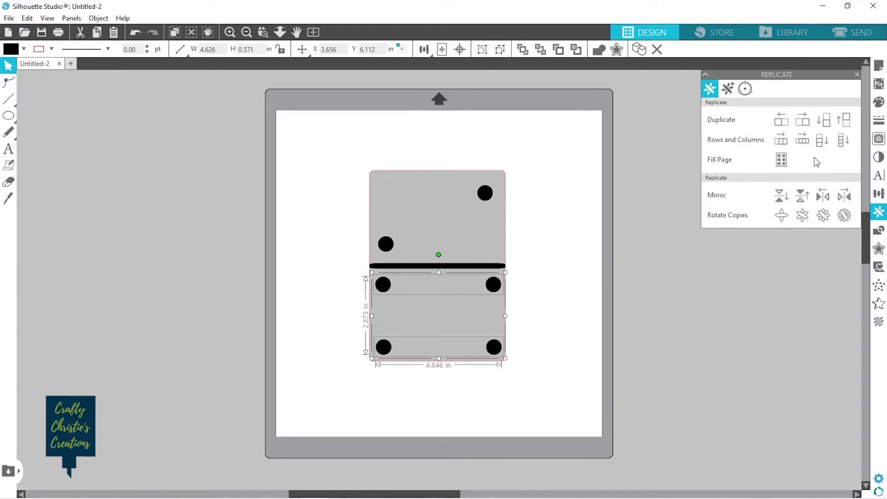
click(876, 194)
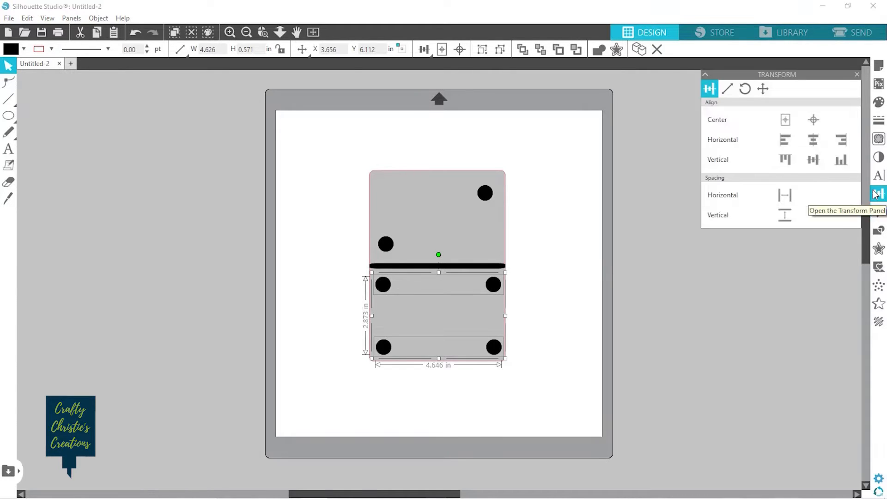
click(787, 143)
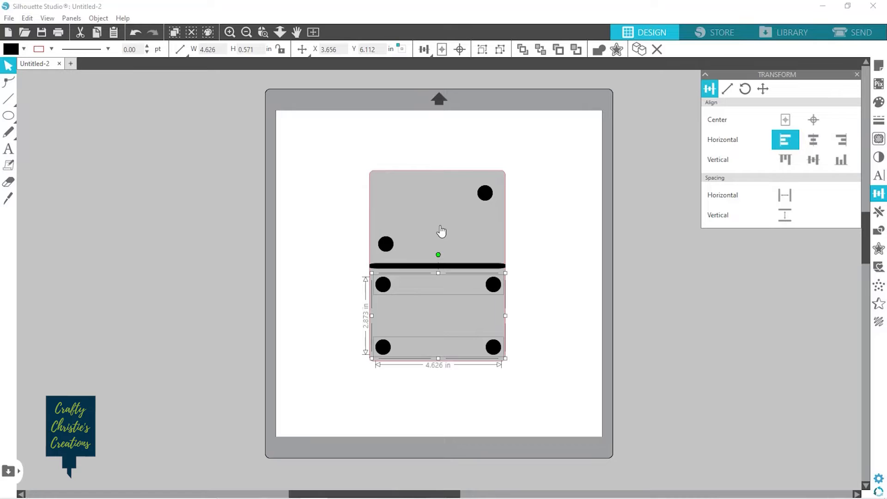
shift+click(386, 248)
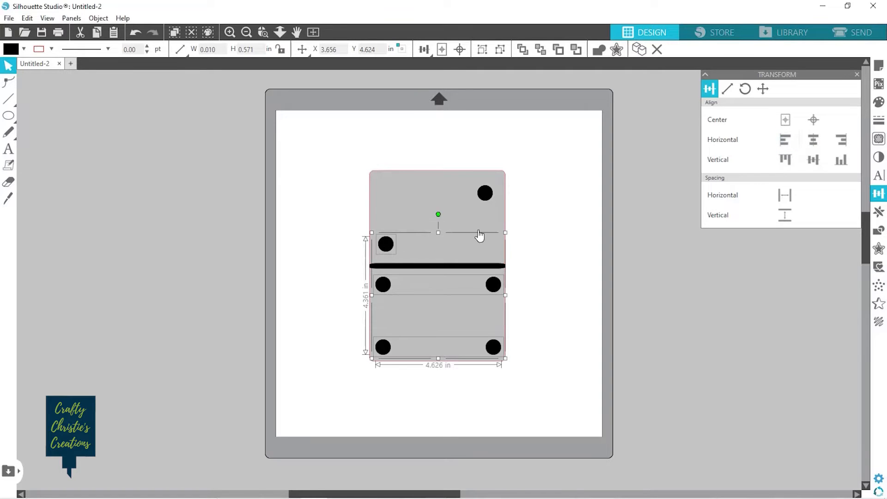
click(782, 146)
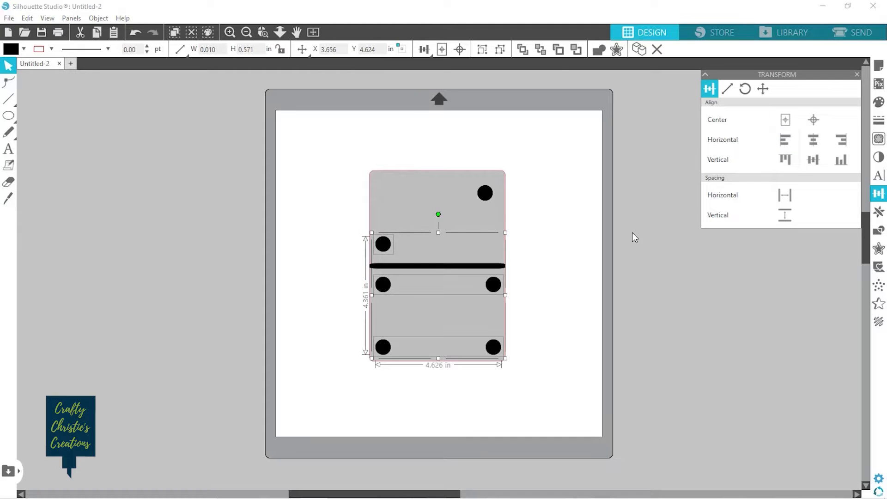
click(587, 249)
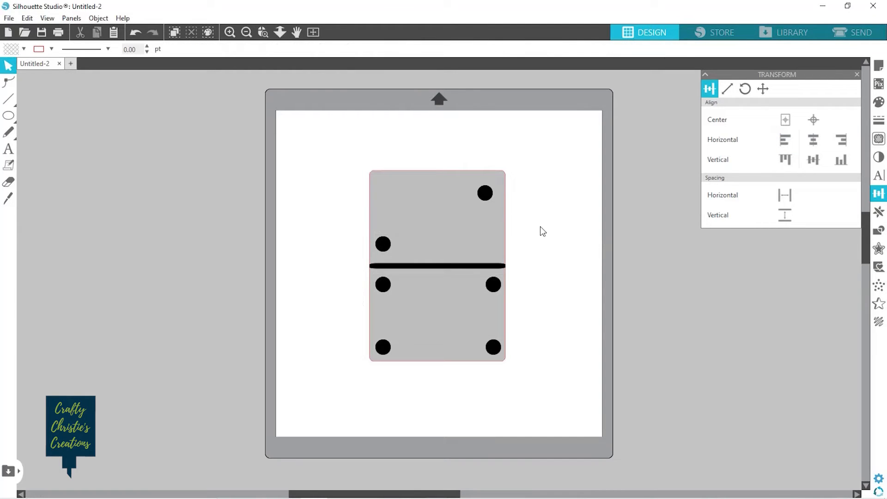
Nudge the upper-right circle closer to the rectangle's right edge and ungroup the pair of circles just below the bar.
click(484, 198)
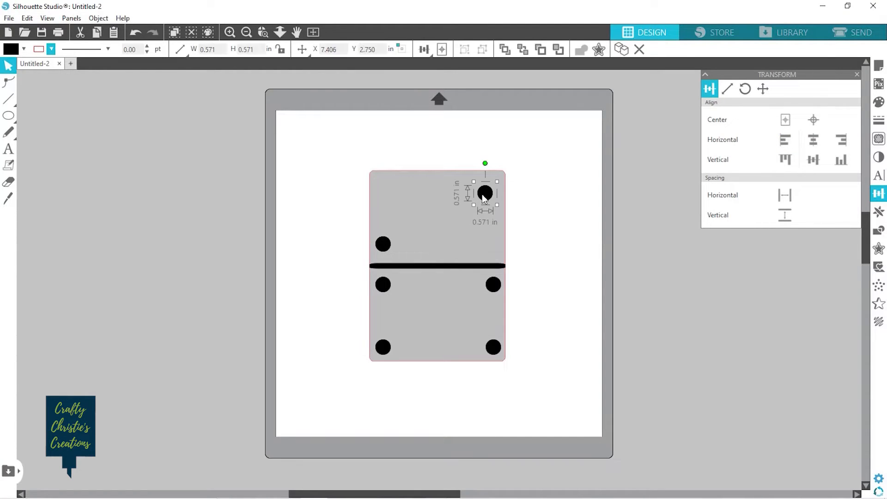
drag(482, 194, 488, 195)
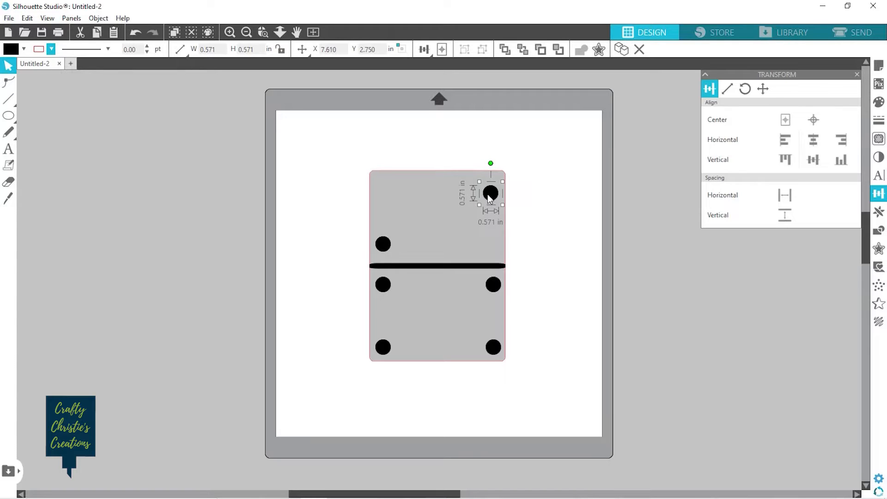
click(493, 298)
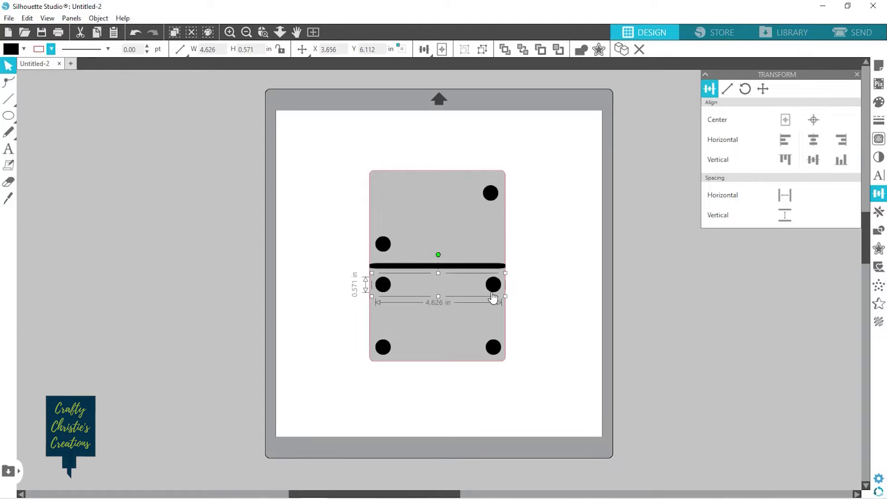
right_click(493, 298)
click(521, 191)
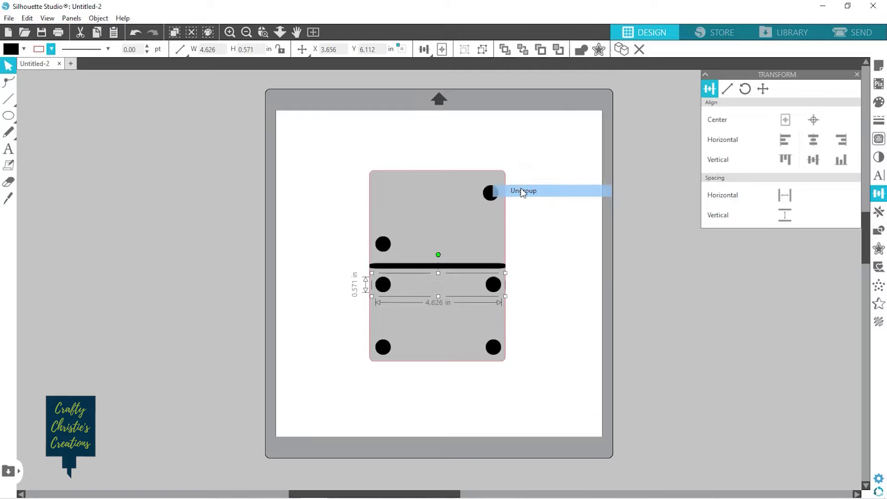
shift+click(494, 352)
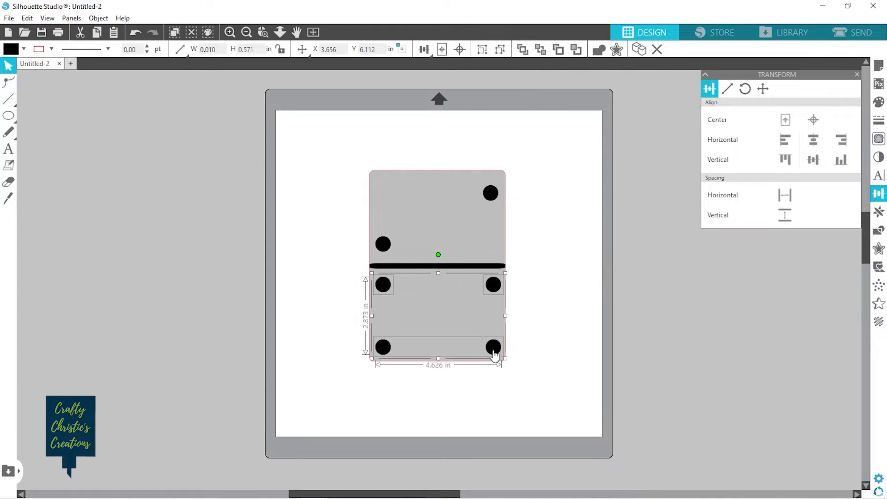
right_click(494, 355)
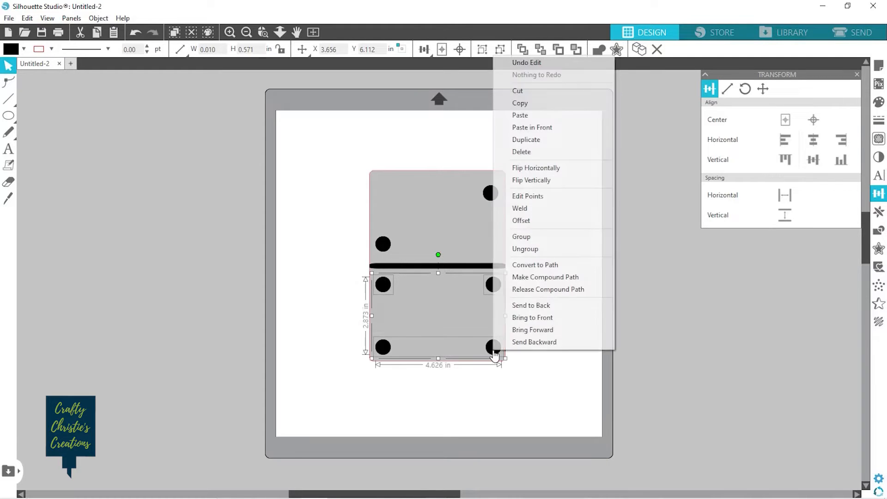
click(523, 240)
click(541, 340)
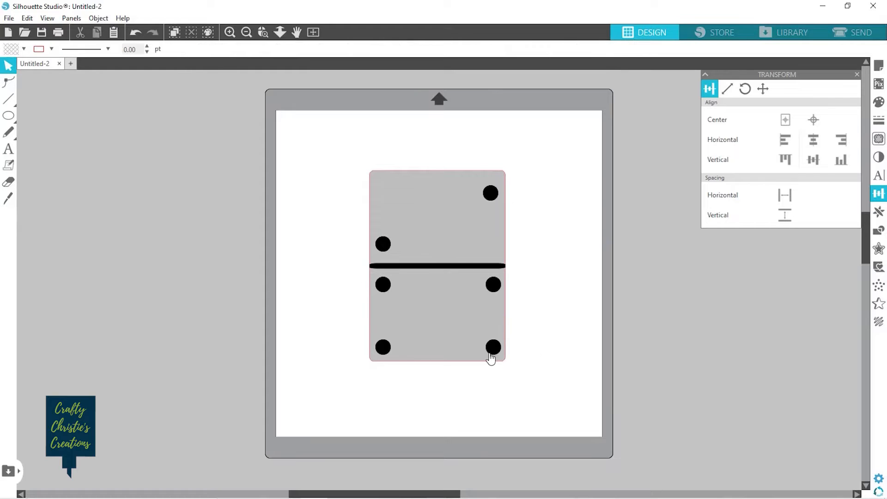
click(491, 359)
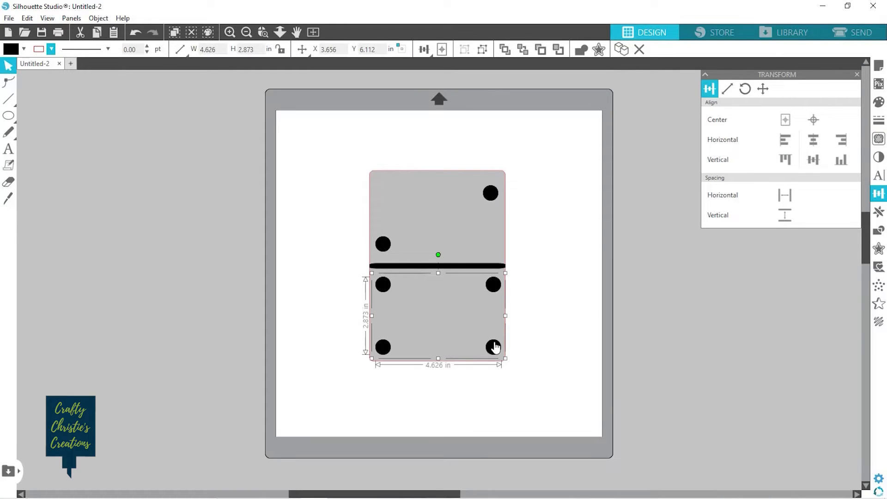
click(602, 294)
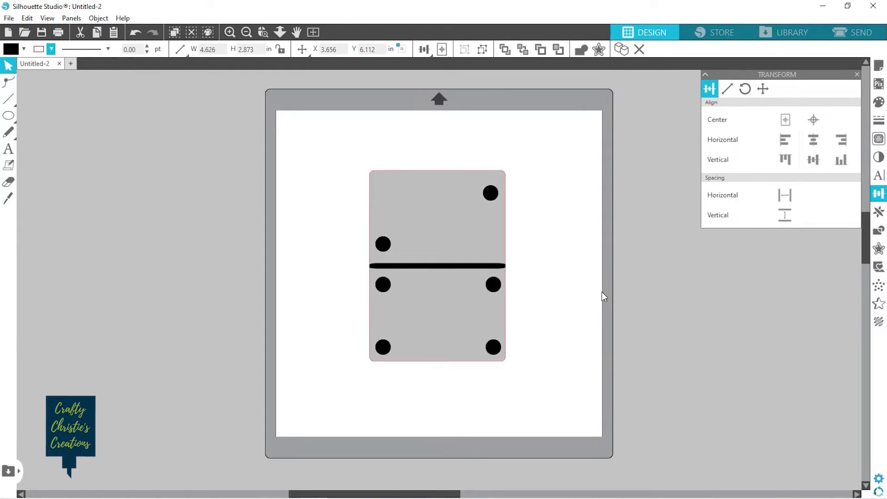
click(494, 350)
right_click(494, 350)
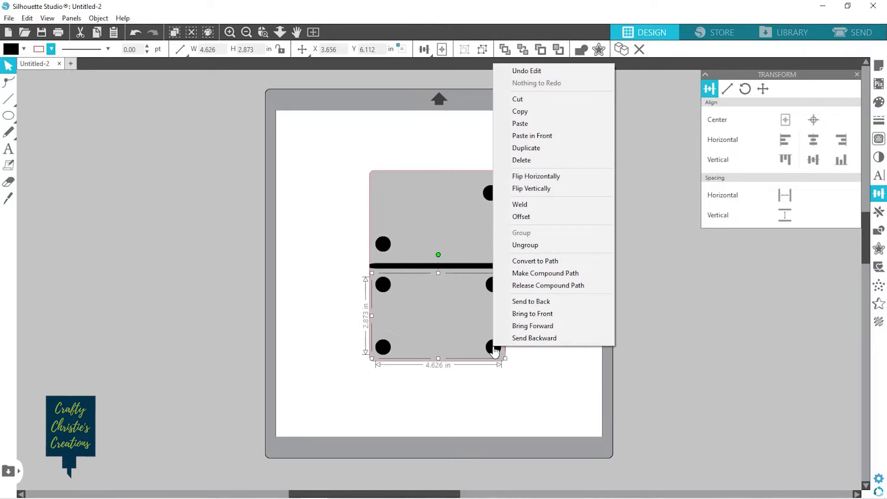
click(526, 246)
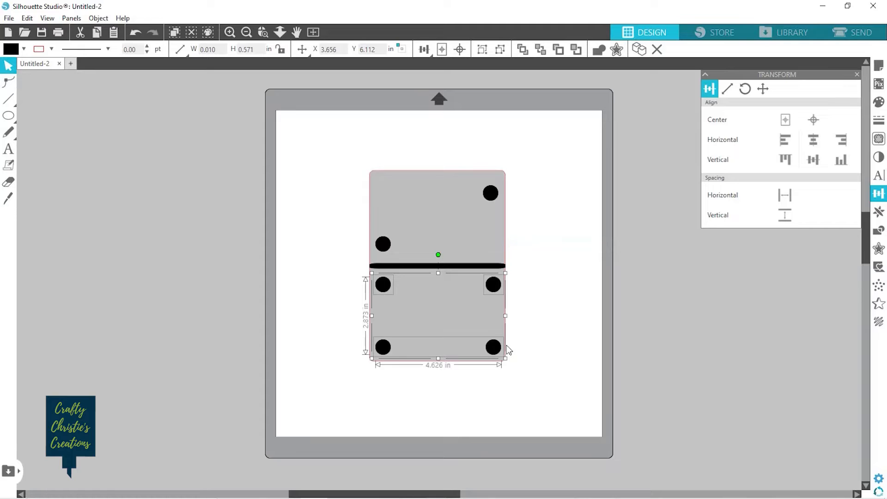
click(535, 347)
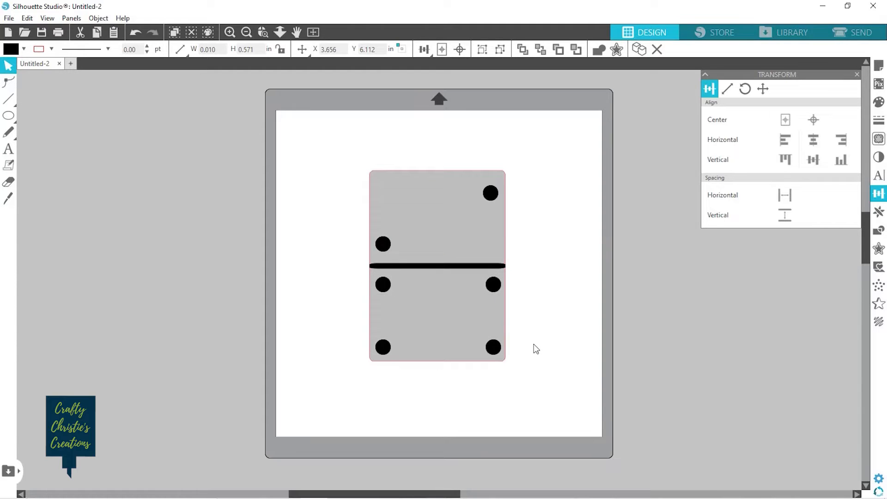
Ungroup the pair of circles at the rectangle's bottom corners.
click(496, 346)
right_click(497, 345)
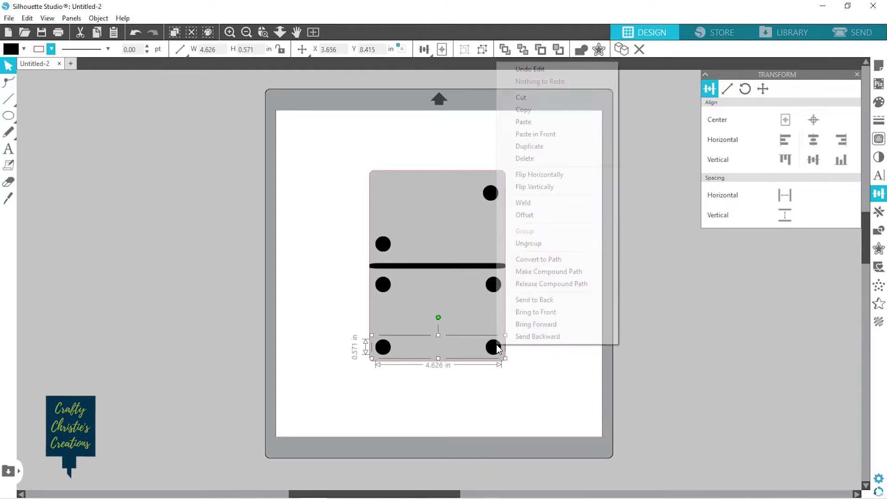
click(534, 245)
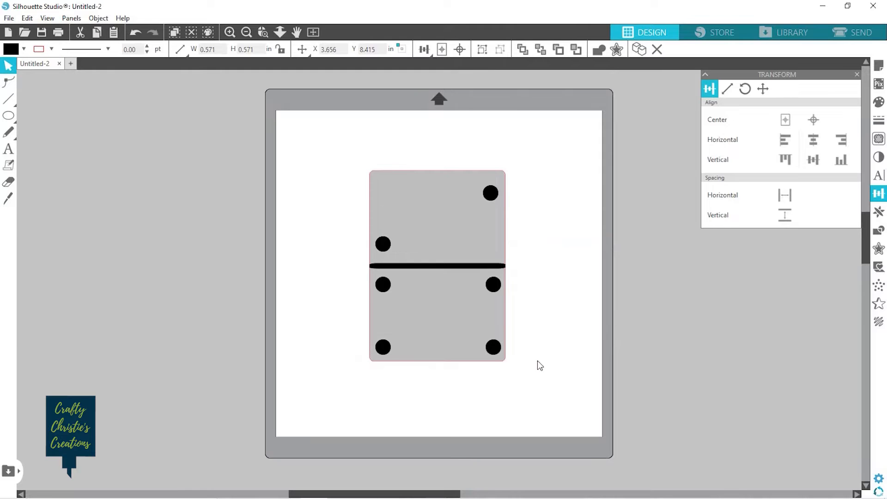
Align the right edges of the three circles along the rectangle's right side.
click(495, 354)
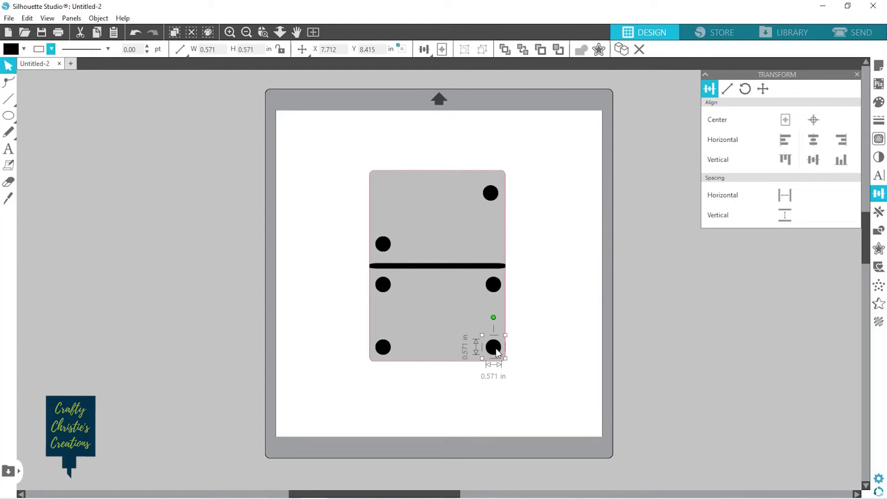
shift+click(497, 286)
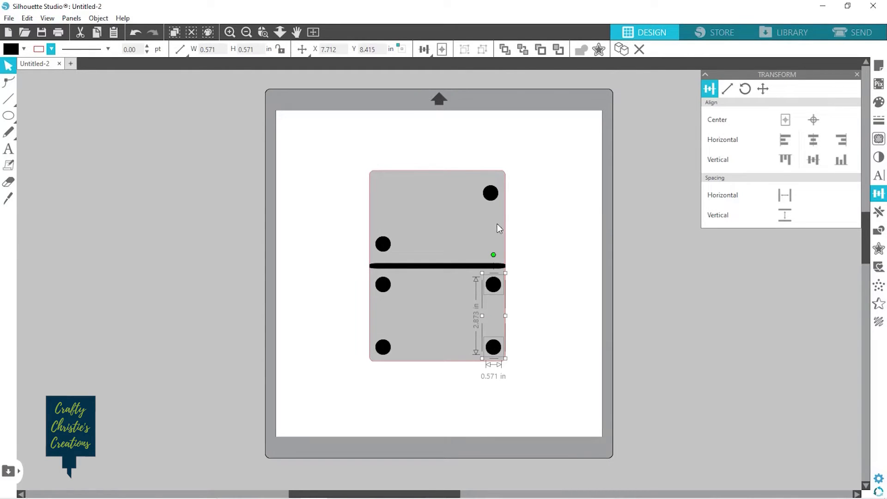
shift+click(492, 194)
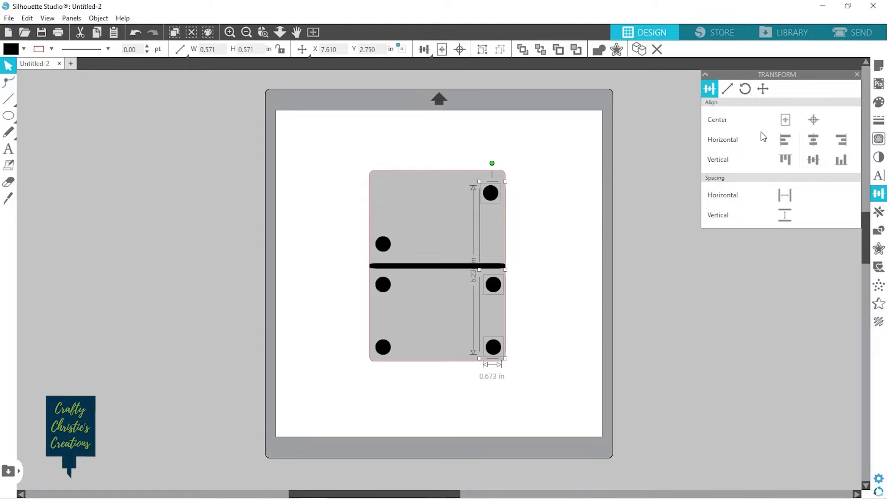
click(842, 142)
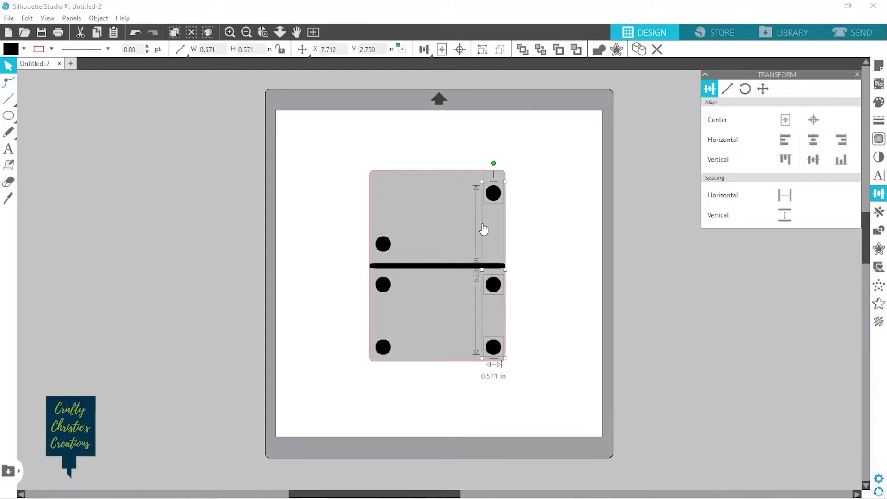
click(554, 217)
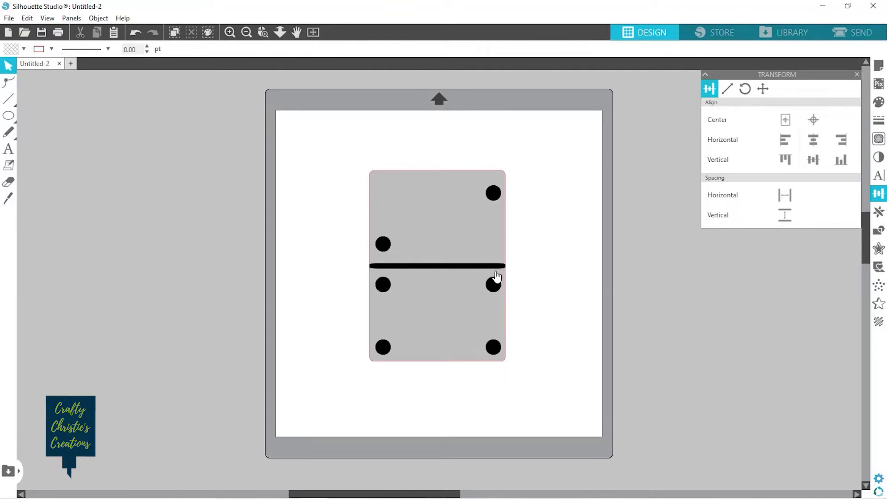
Copy the circle below the bar's right end to the middle of the lower half and center it horizontally on the rectangle.
click(494, 287)
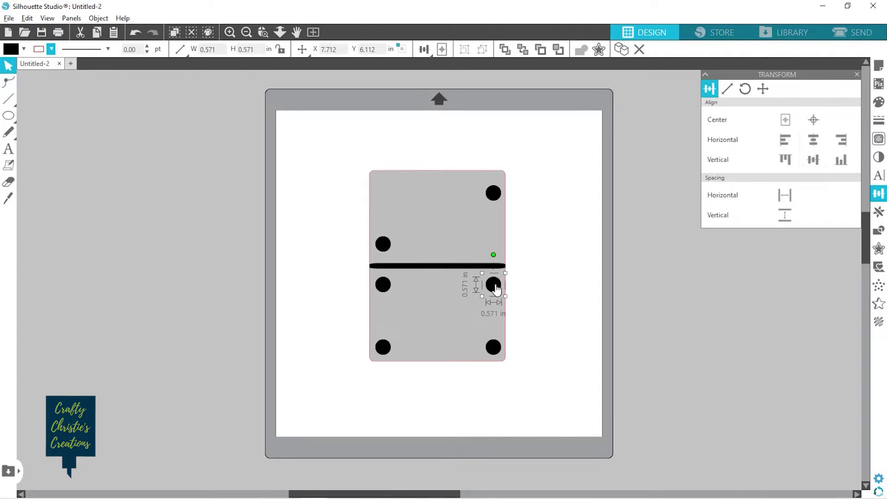
drag(480, 293, 444, 313)
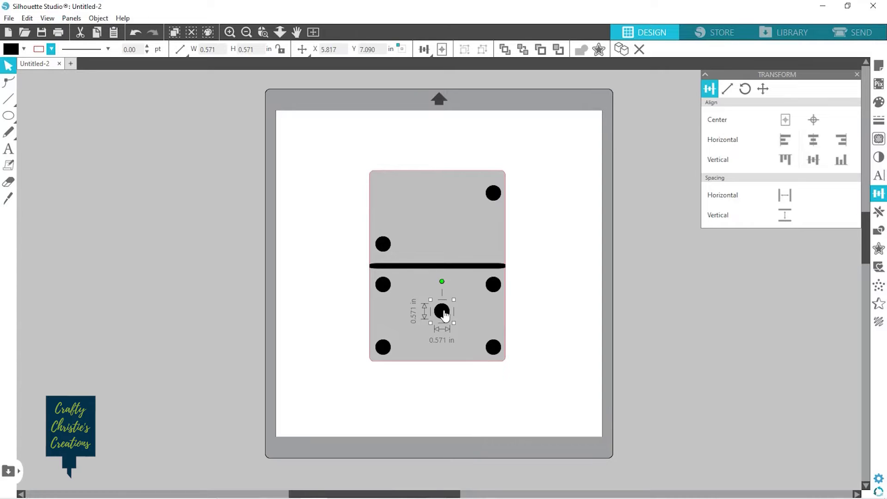
shift+click(451, 224)
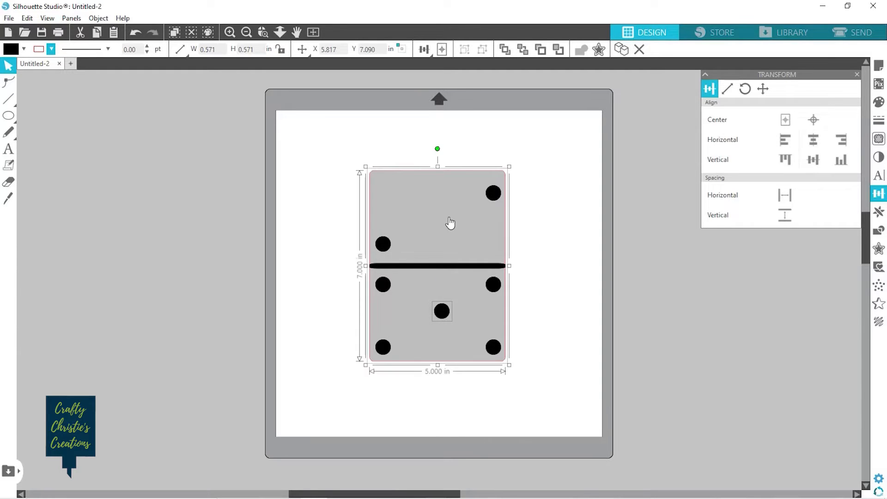
click(424, 49)
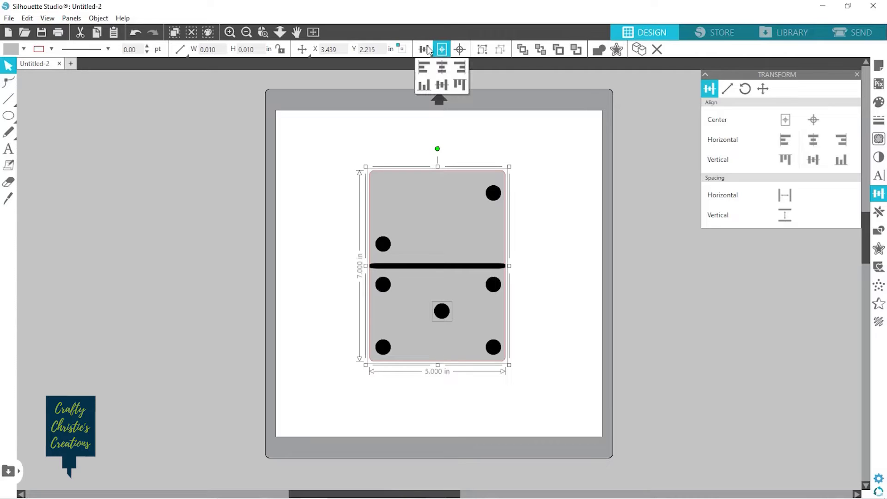
click(442, 70)
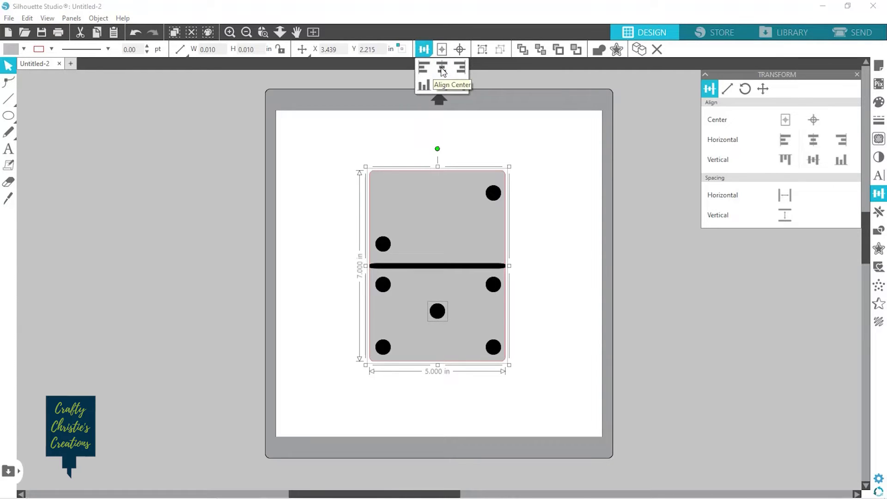
click(551, 213)
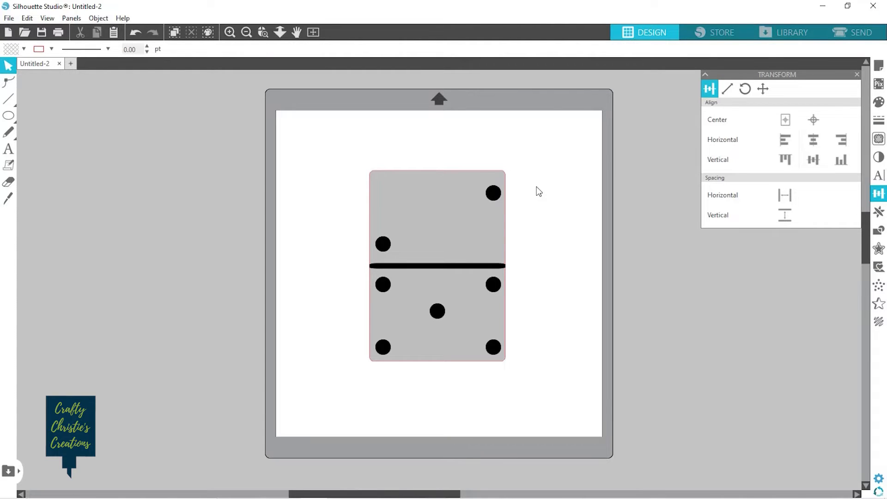
Draw a thin horizontal square-cornered rectangle about 3.42 by 0.27 in on the empty area left of the page.
click(439, 266)
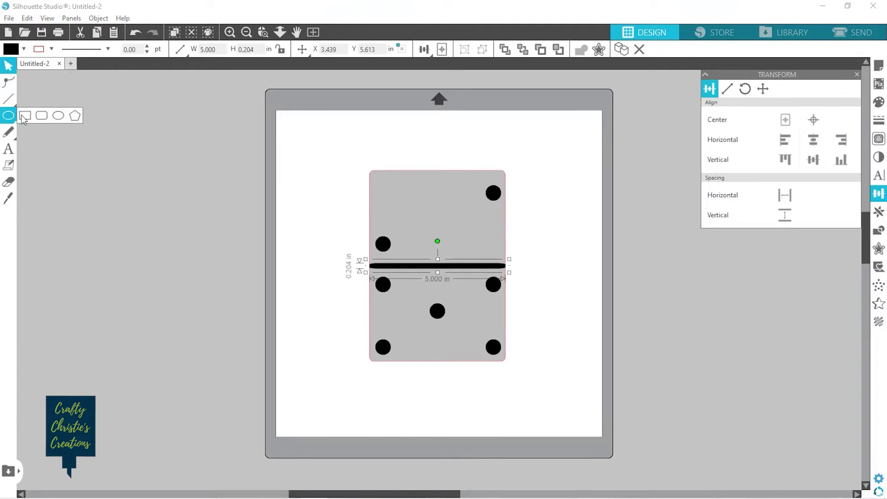
click(23, 117)
drag(45, 151, 137, 158)
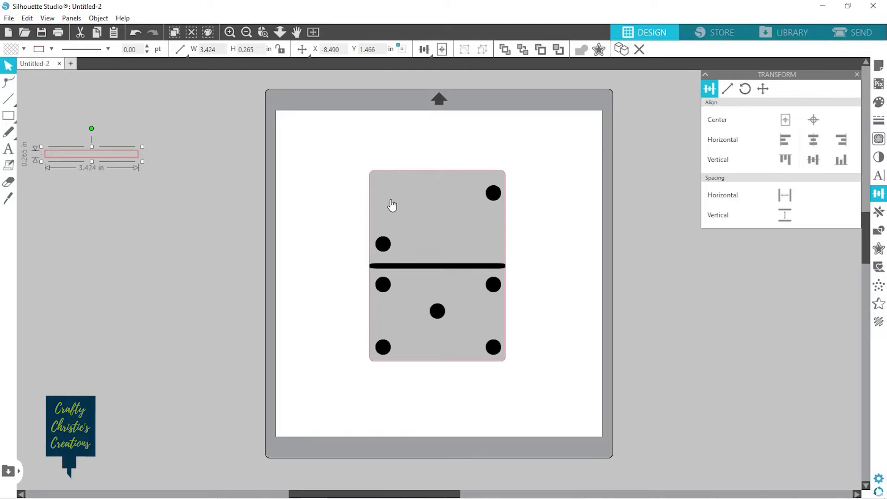
click(553, 240)
Move the 5 by 7 in rectangle off the page to the left and group the black bar with the six dots.
drag(405, 209, 144, 200)
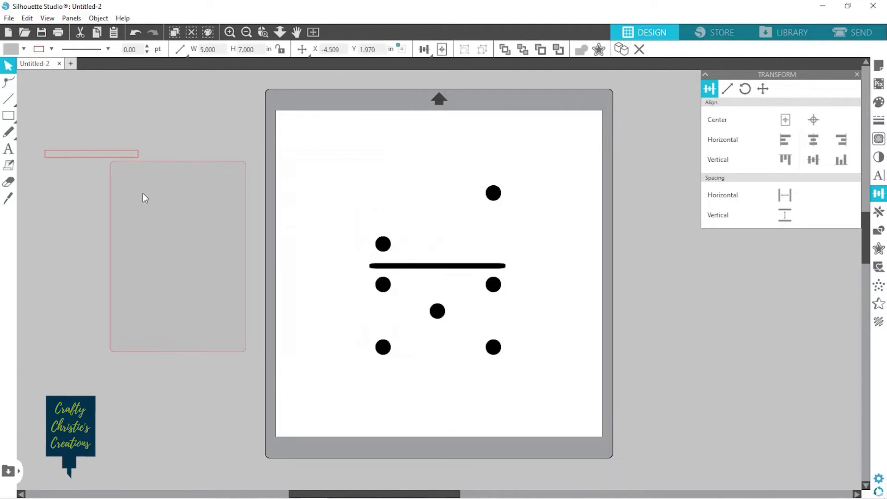
click(350, 162)
drag(350, 163, 545, 418)
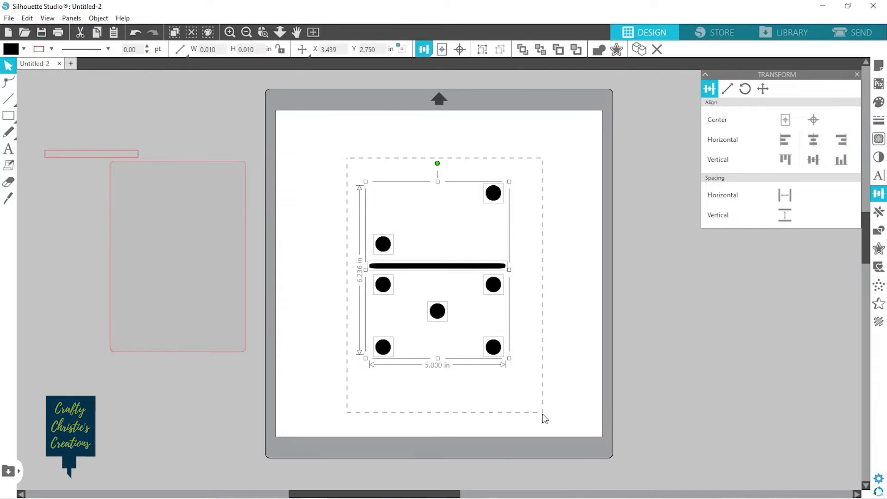
right_click(440, 313)
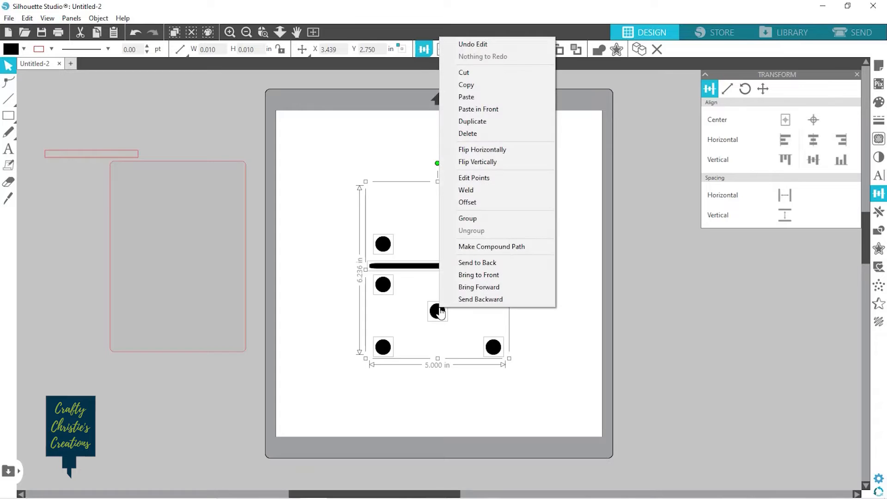
click(487, 219)
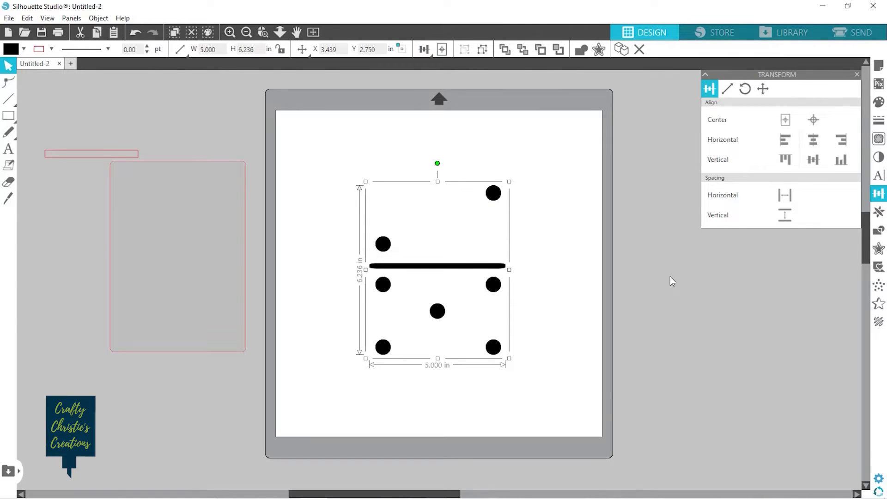
Mirror a copy of the bar-and-dots group to the right and put it on the page in place of the original, parked left of the page.
click(879, 212)
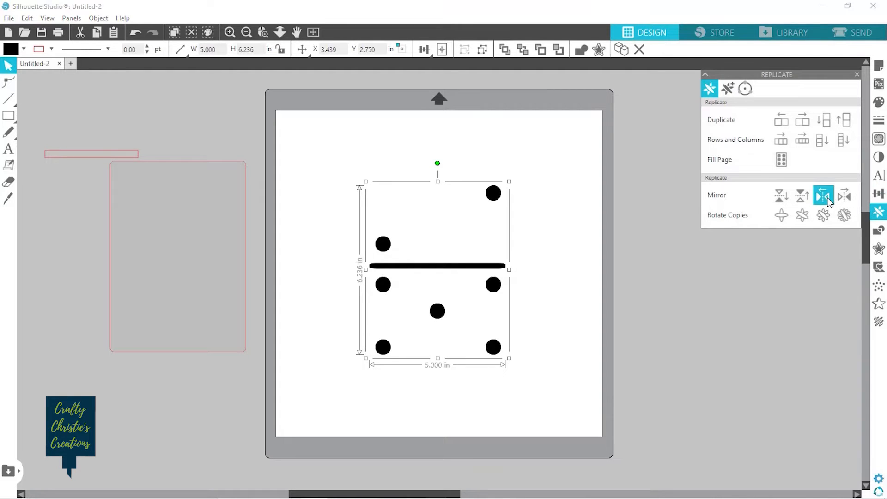
click(844, 196)
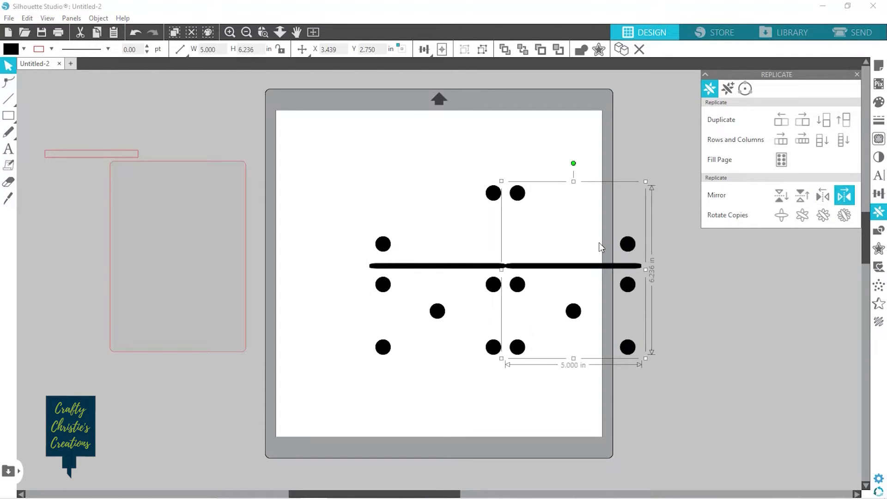
click(439, 267)
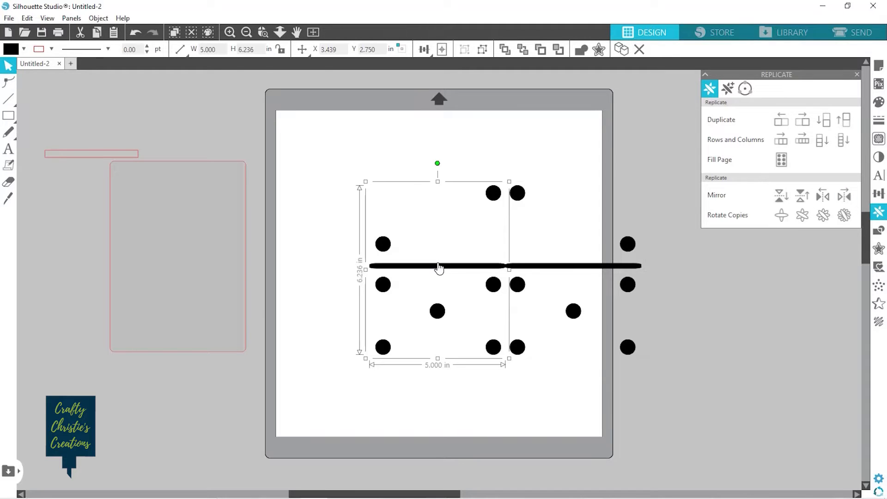
drag(439, 268, 157, 264)
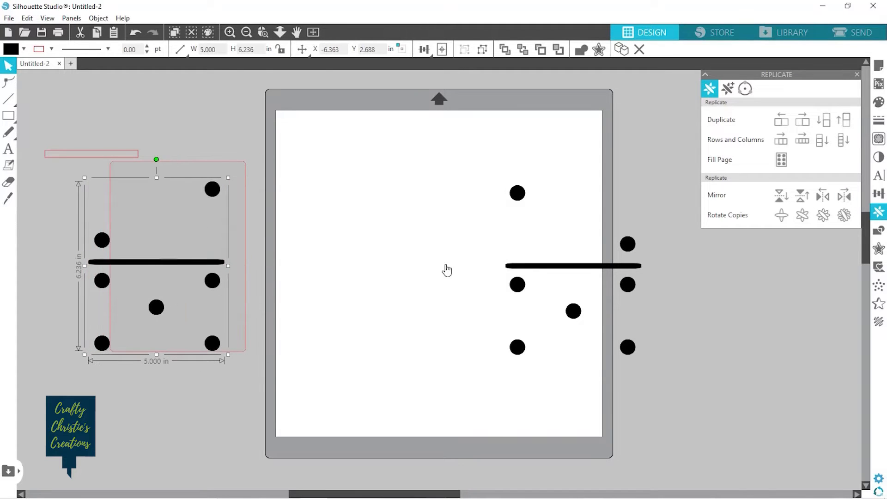
drag(545, 267, 413, 246)
click(613, 335)
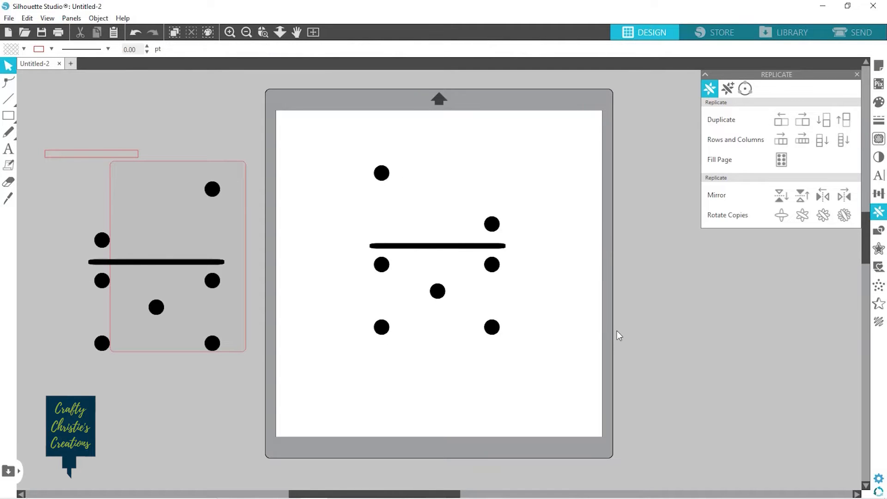